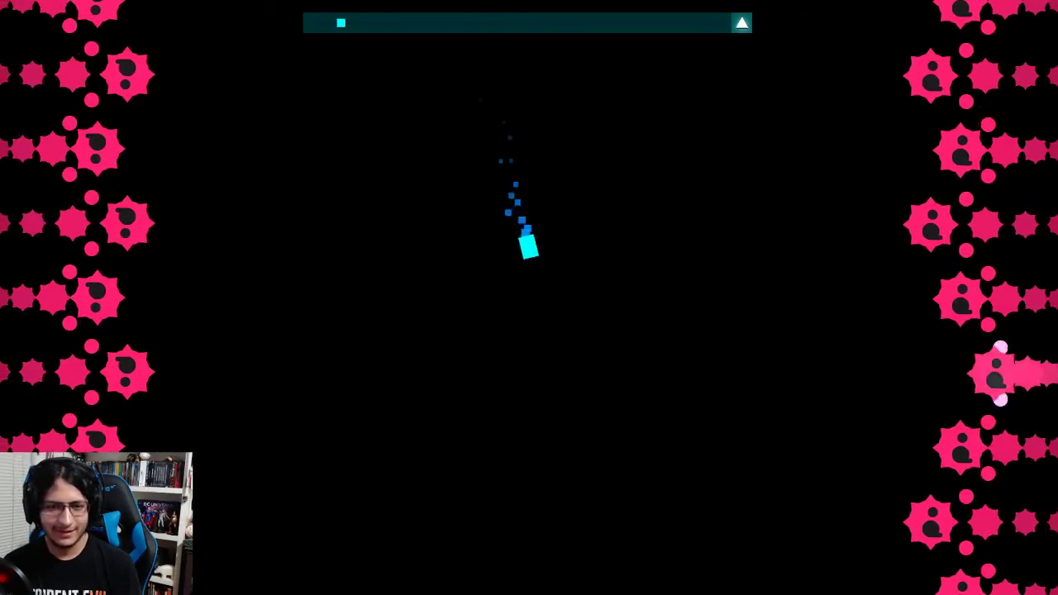
Dash clear of the bullet ring, spiked hazards and sweeping pink bars
key("space")
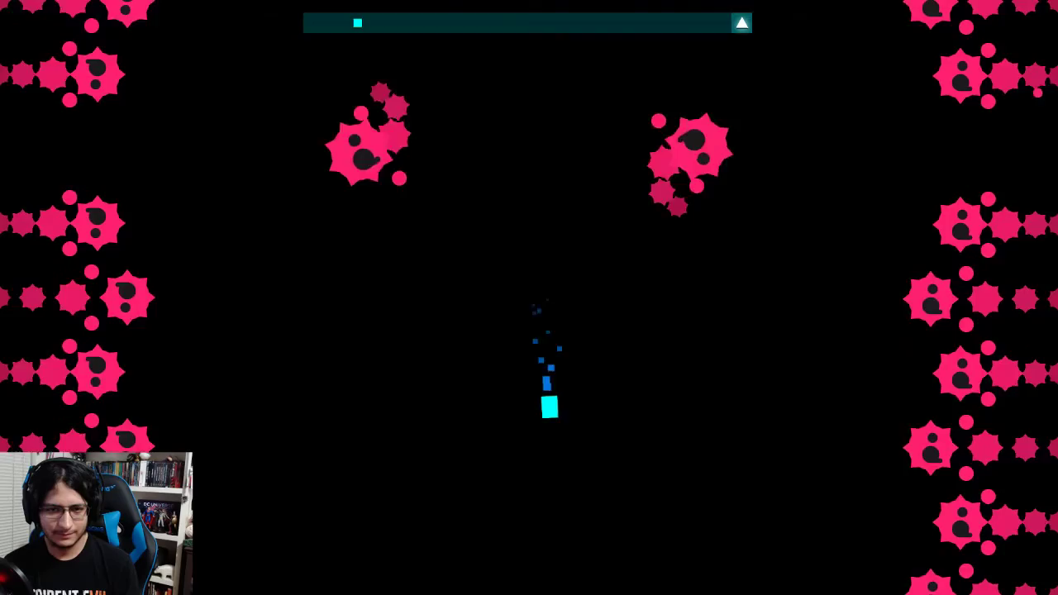
key("space")
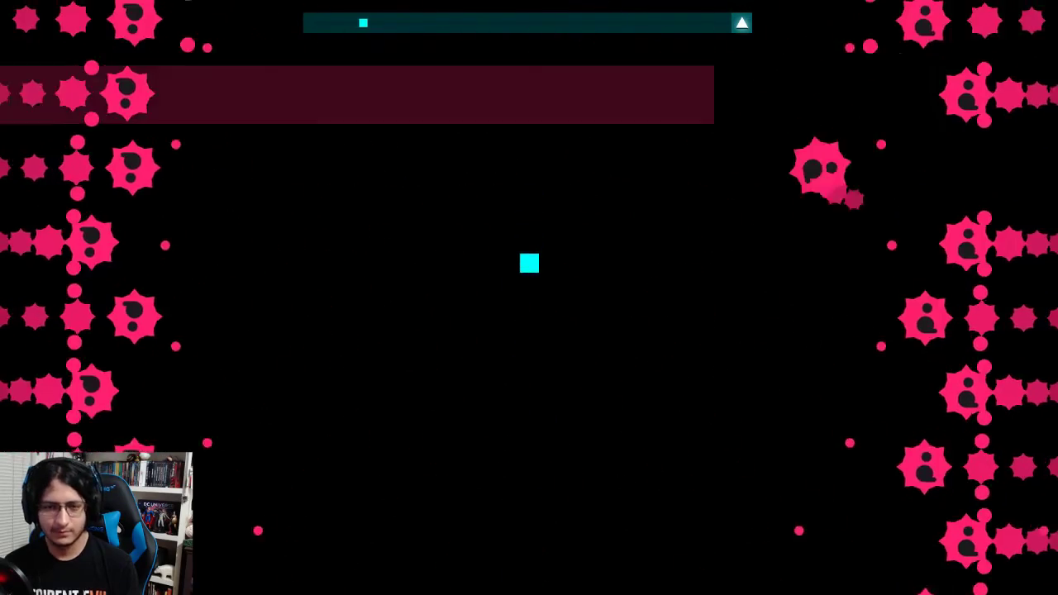
key("space")
key("space")
key("Up")
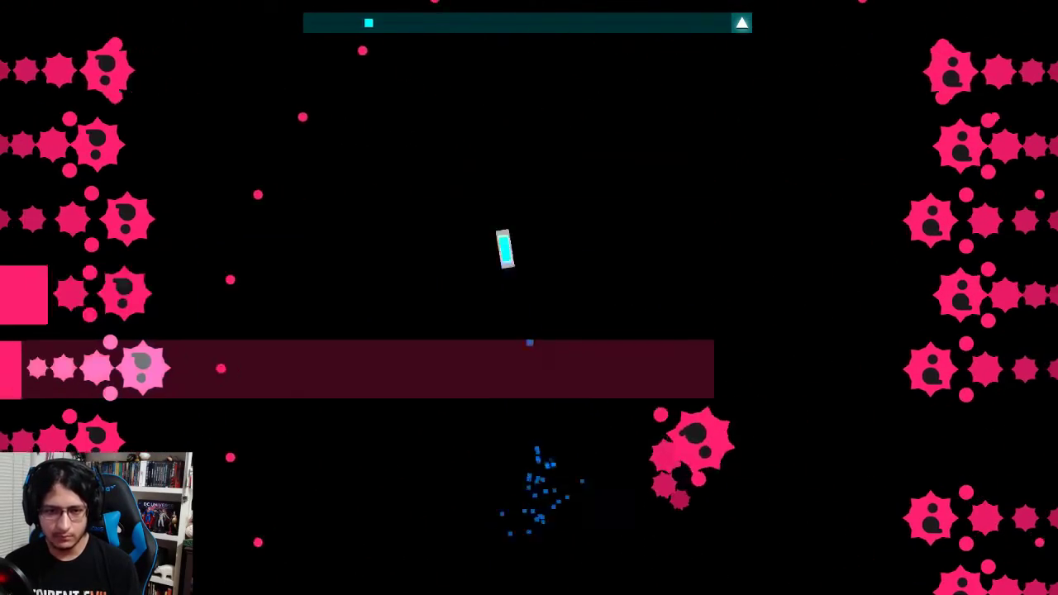
key("space")
key("Down")
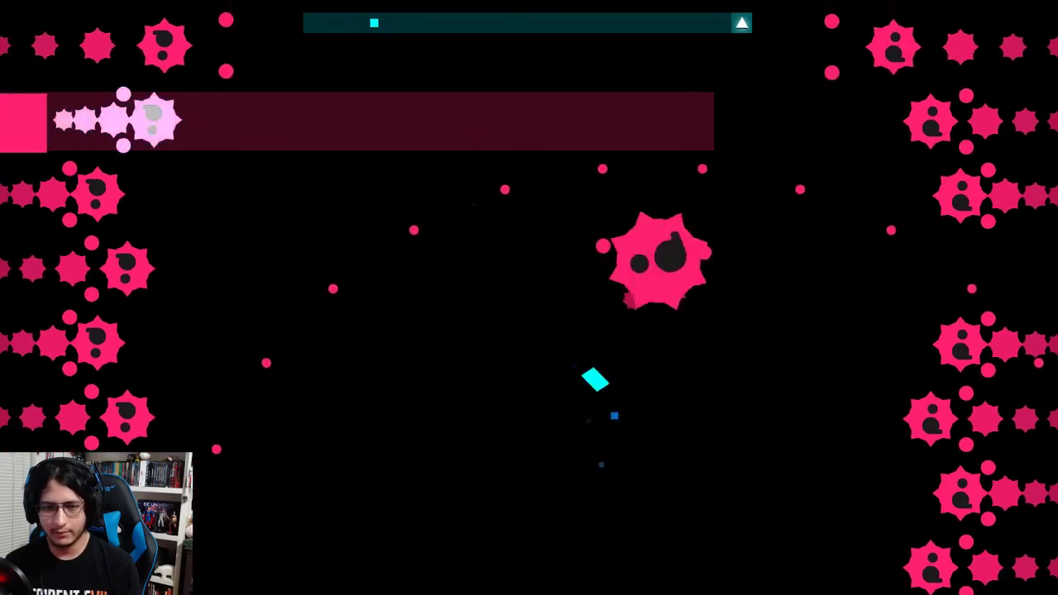
key("space")
key("space")
key("Up")
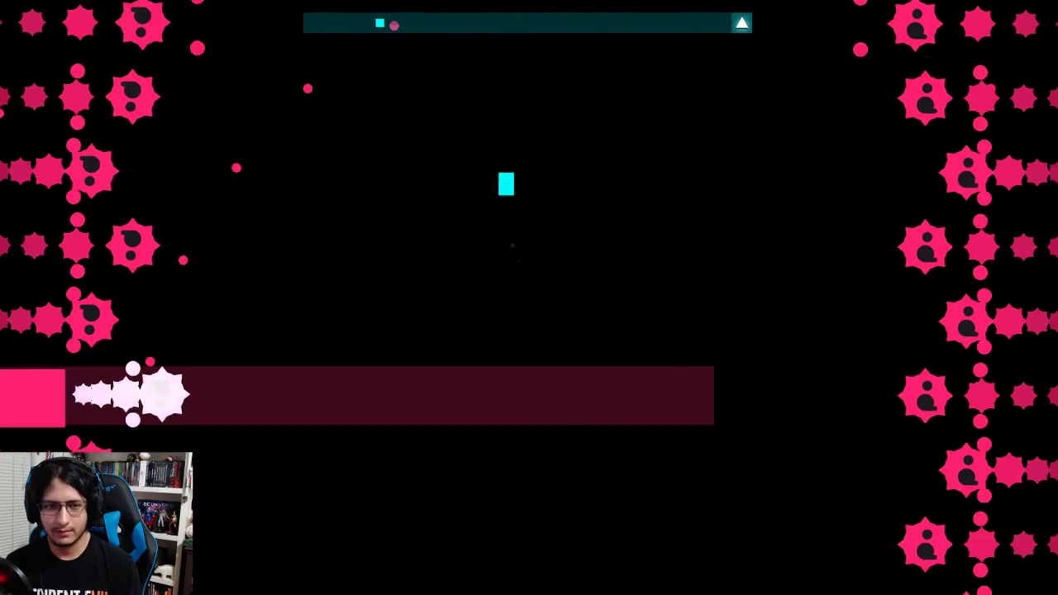
key("Left")
key("Up")
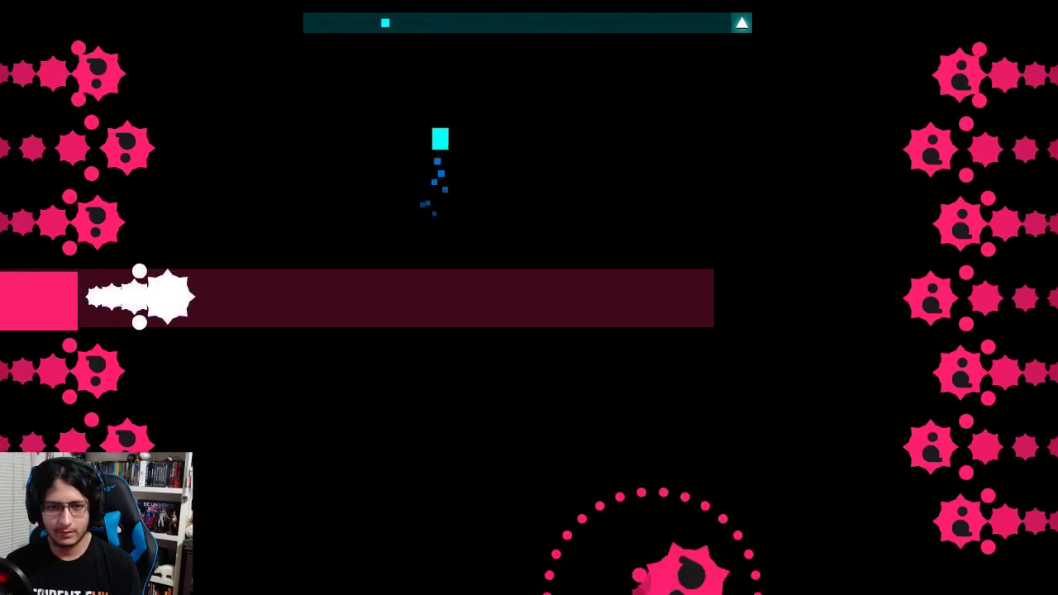
key("Up")
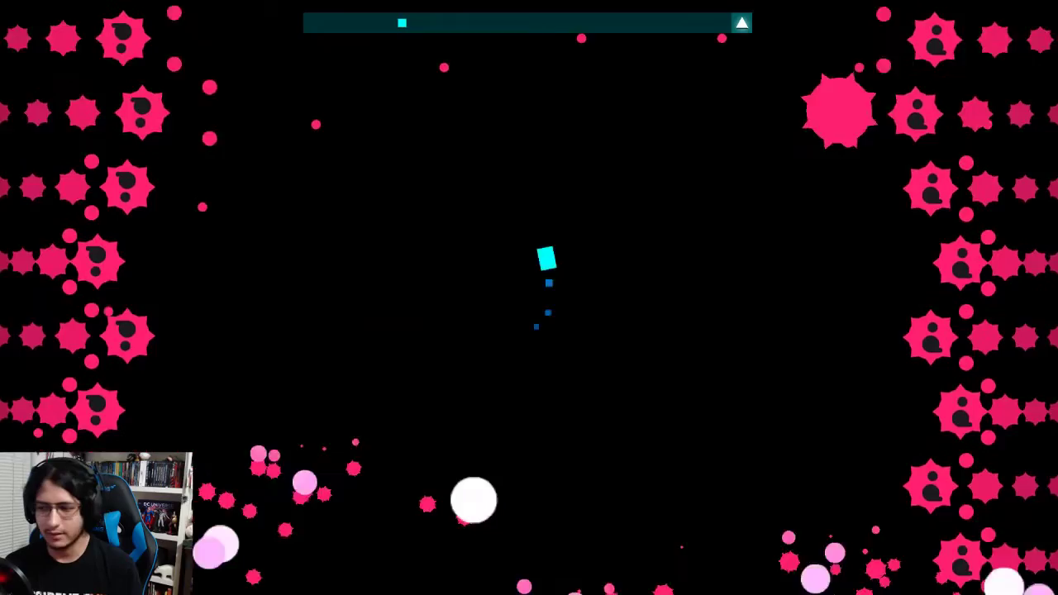
Weave the square around the spiked balls and bullets
key("Left")
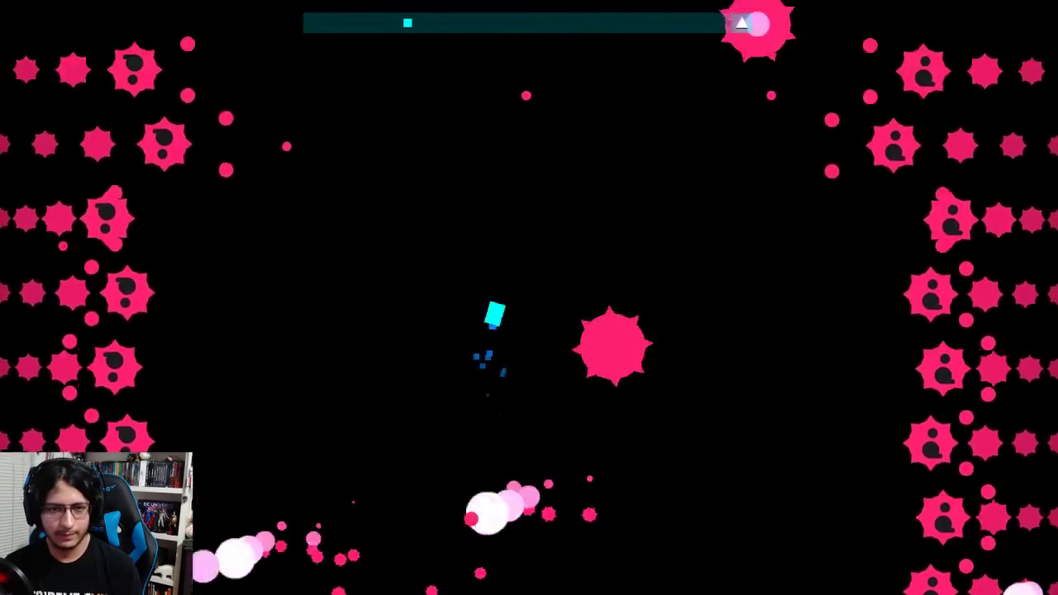
key("Down")
key("Right")
key("Up")
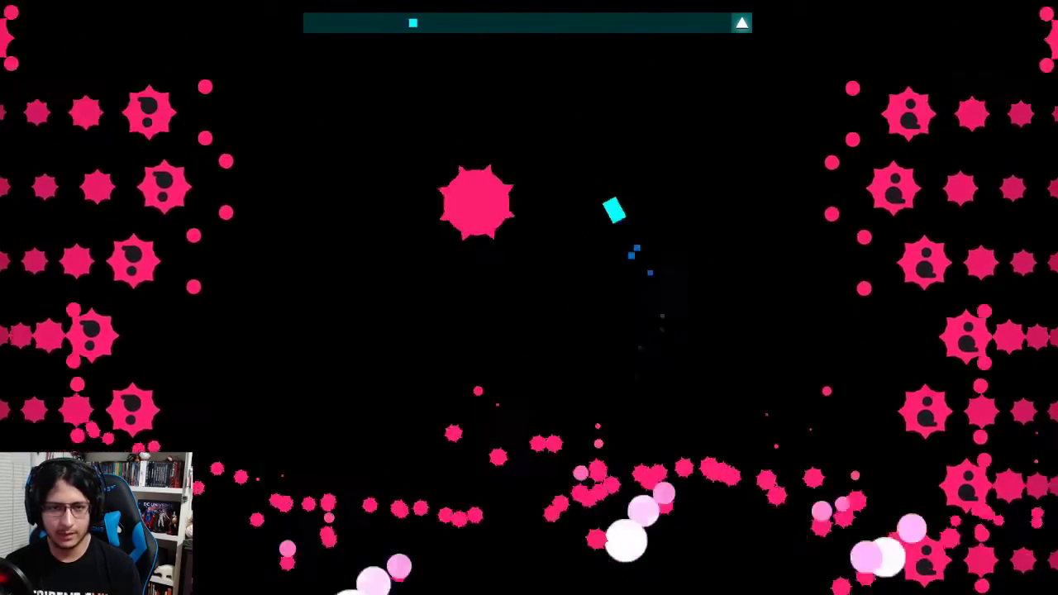
key("Left")
key("Down")
key("Up")
key("Down")
key("Right")
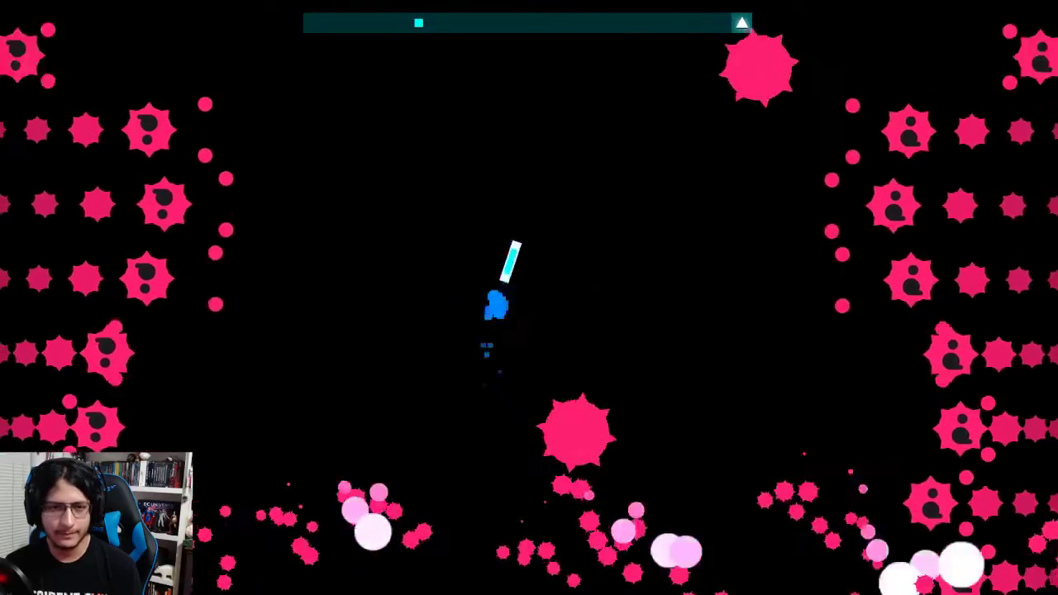
key("Up")
key("Left")
key("Down")
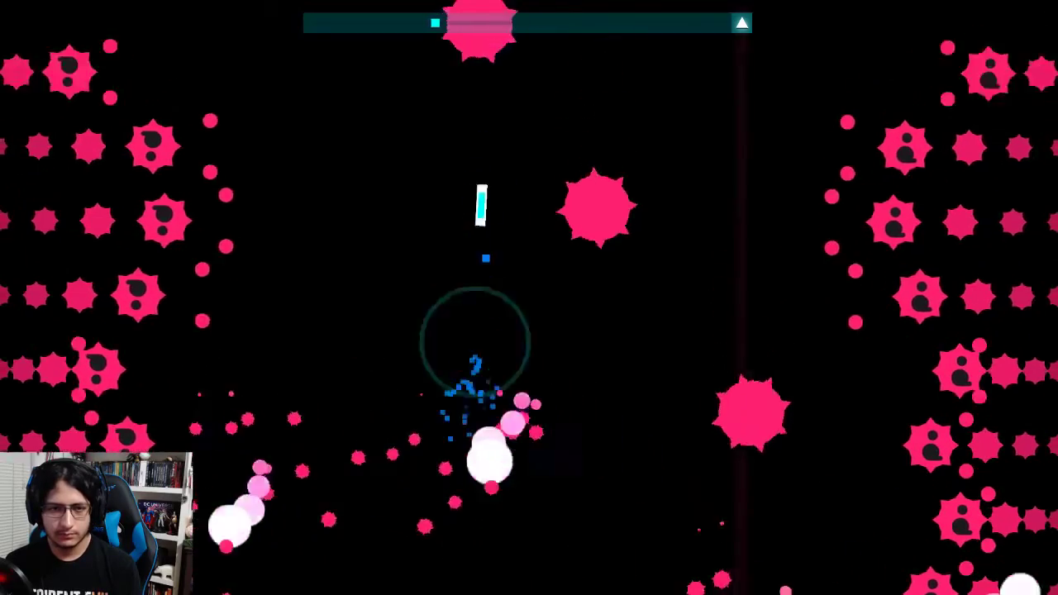
Slip through the gaps between the pink pillars while avoiding spiked balls
key("Up")
key("Down")
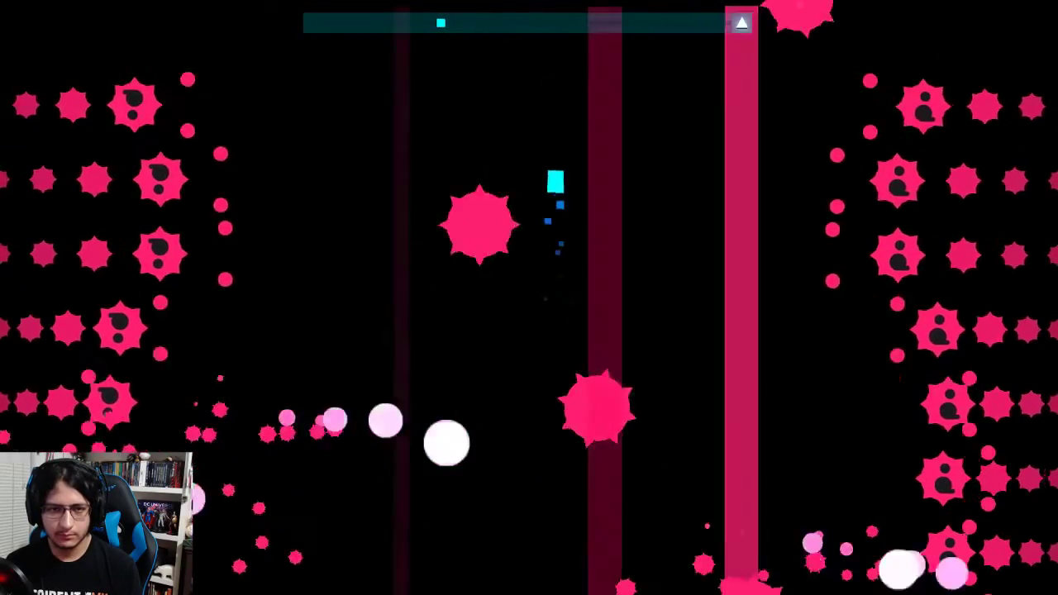
key("Left")
key("Up")
key("Down")
key("Up")
key("Left")
key("Right")
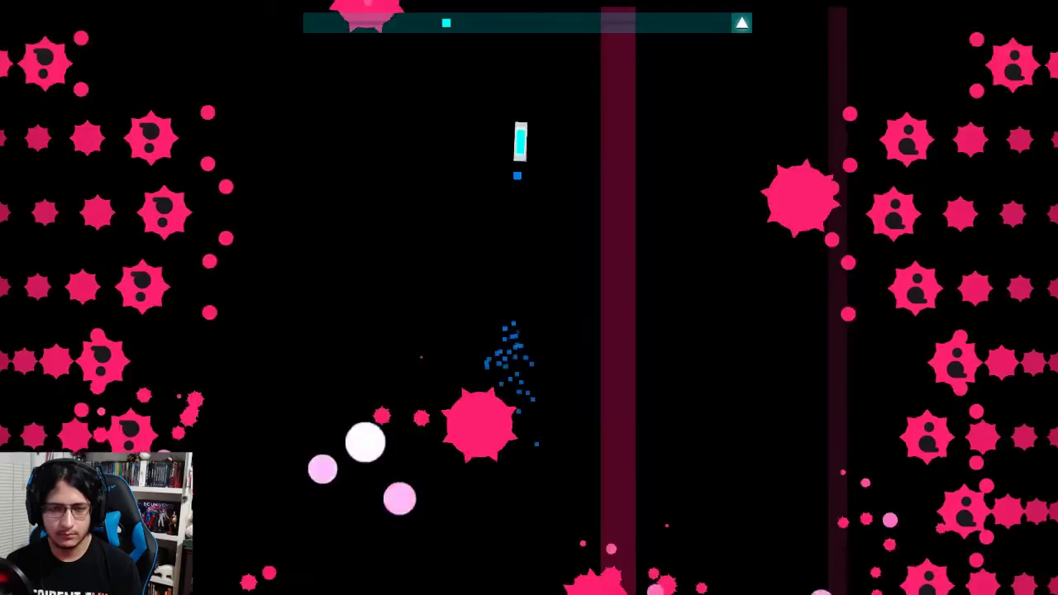
key("Down")
key("Left")
key("Down")
key("Right")
key("Up")
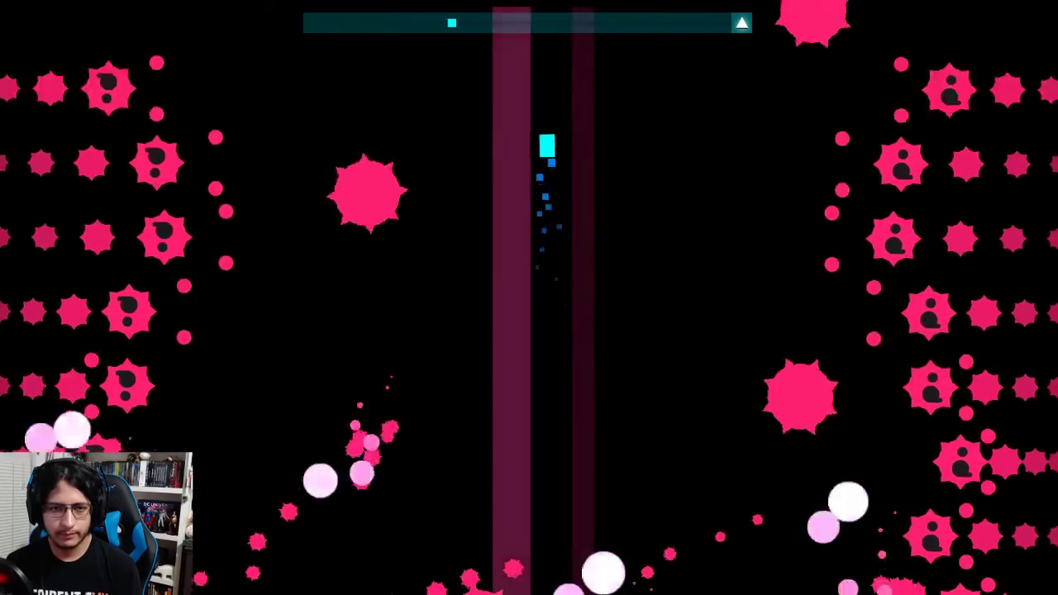
key("Up")
Keep to the safe lane between columns, dodging the white beam and spikes
key("Down")
key("Left")
key("Left")
key("Up")
key("Down")
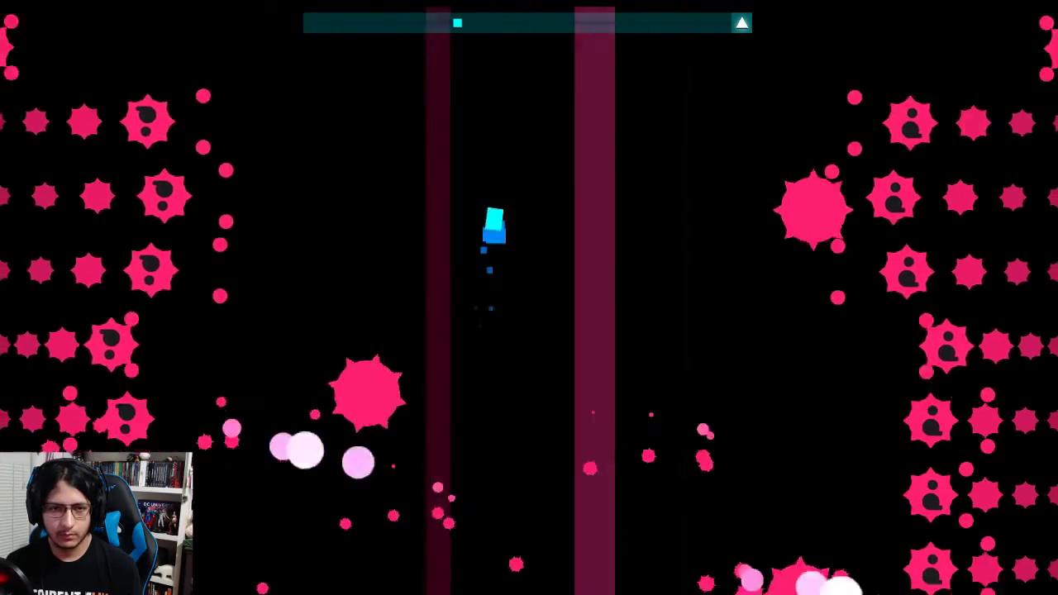
key("Up")
key("Right")
key("Down")
key("Left")
key("Up")
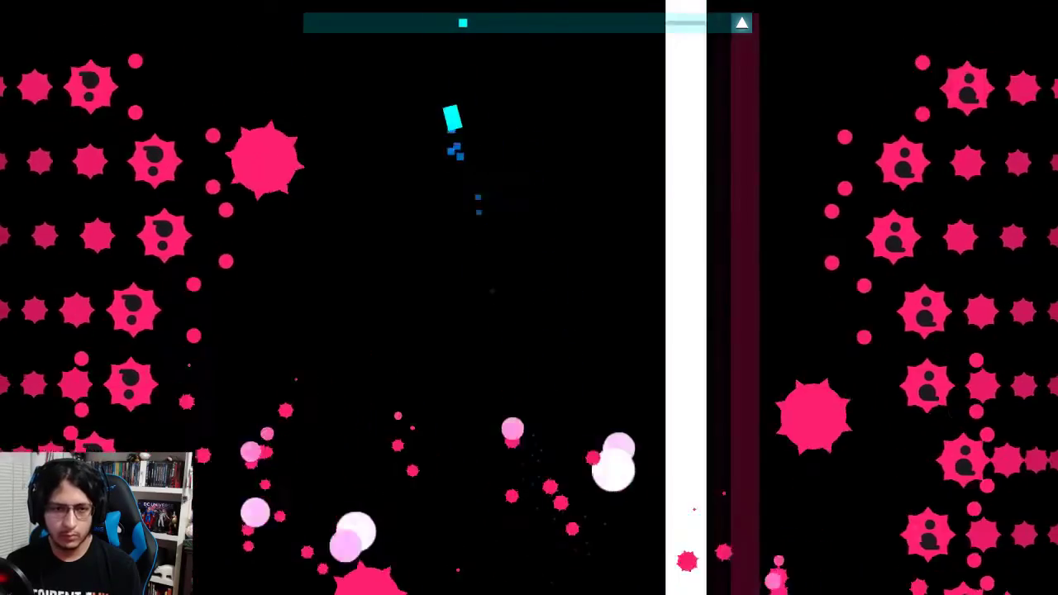
key("Down")
key("Up")
key("Right")
key("Down")
key("space")
key("Up")
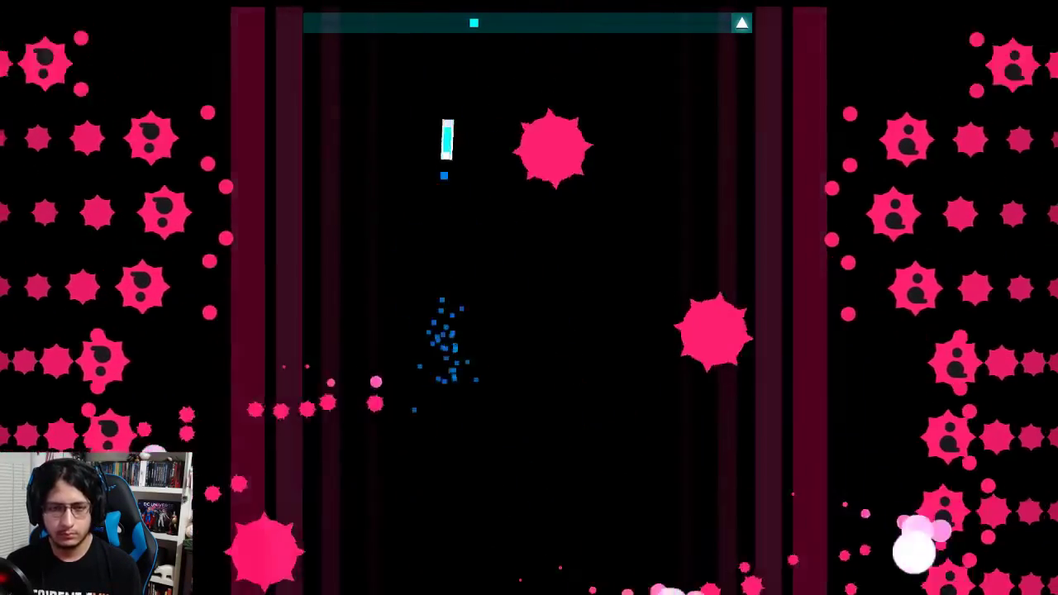
Dash to safety as the pink pillars close in
key("Down")
key("Up")
key("Left")
key("Up")
key("Down")
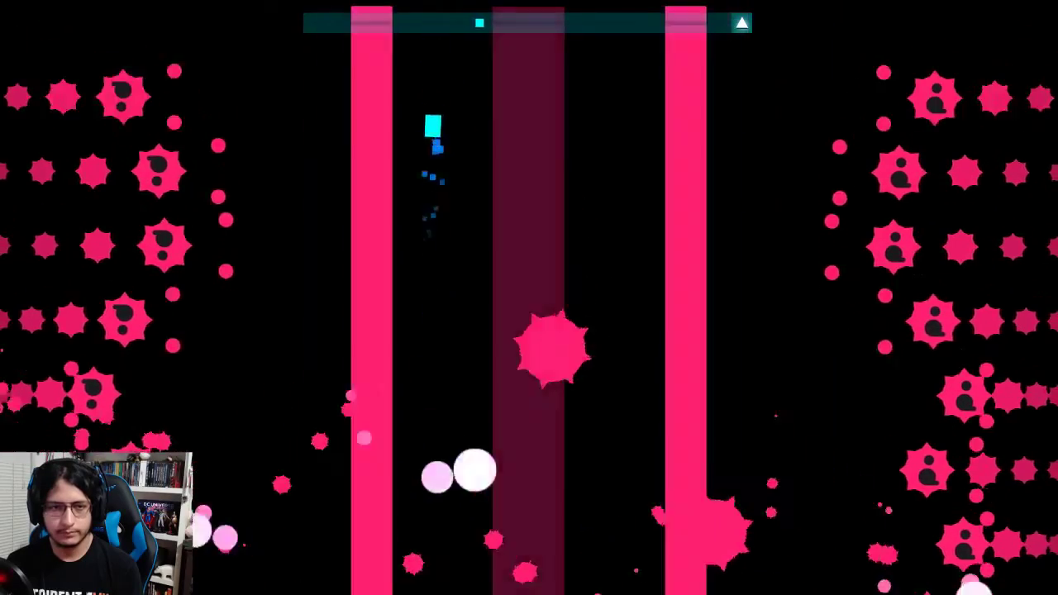
key("Down")
key("Up")
key("space")
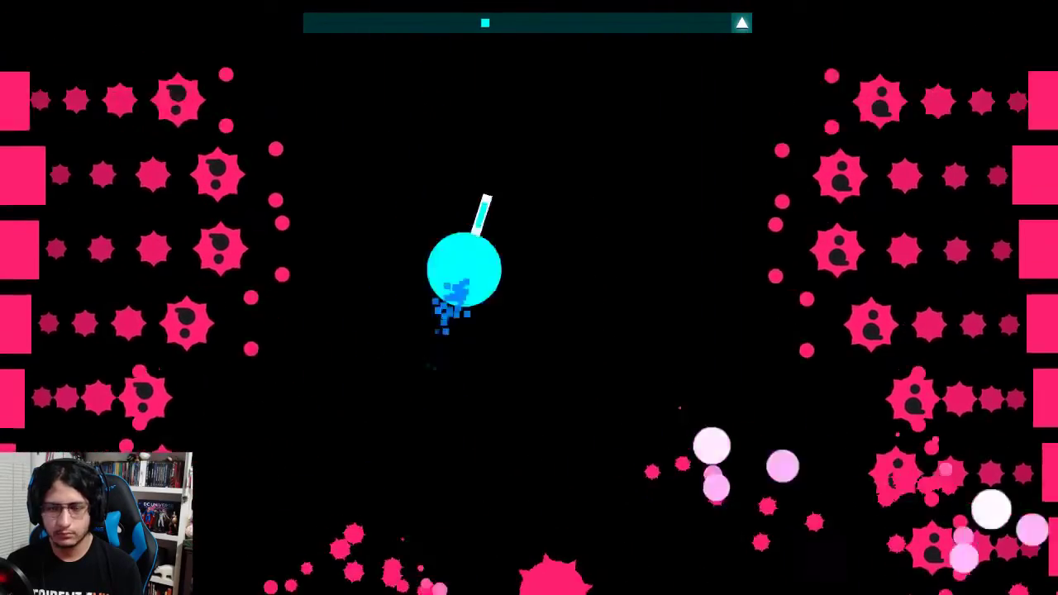
Escape the closing walls and run along the top edge past the spiked rows
key("Up")
key("space")
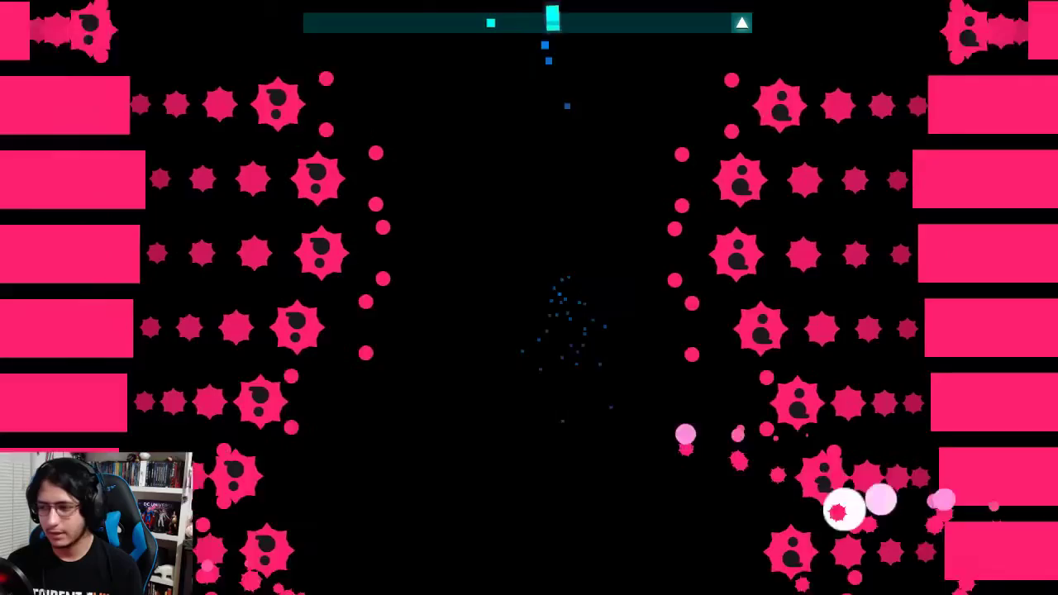
key("space")
key("Right")
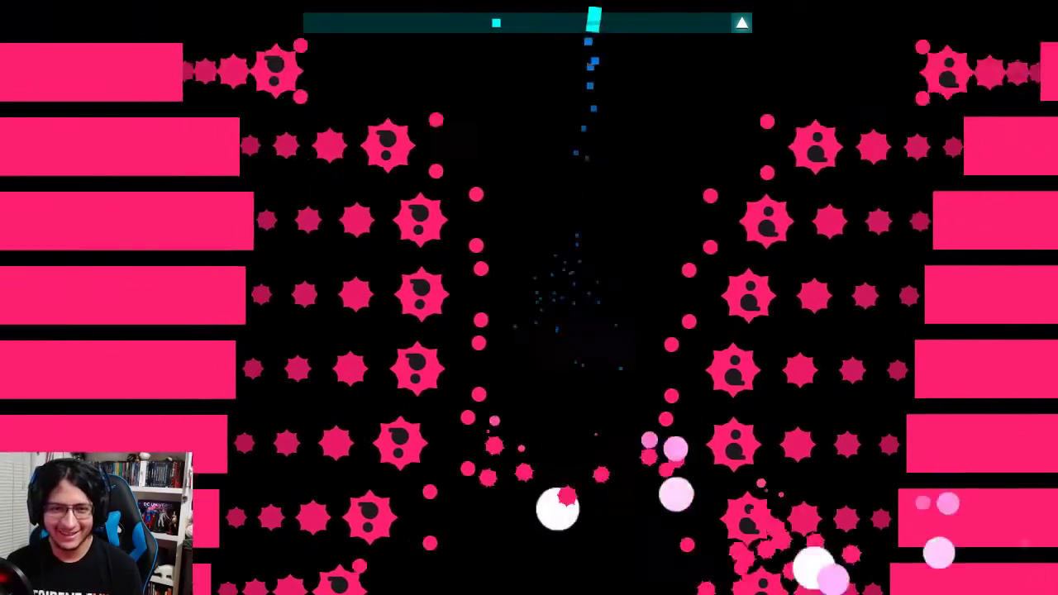
key("space")
key("Right")
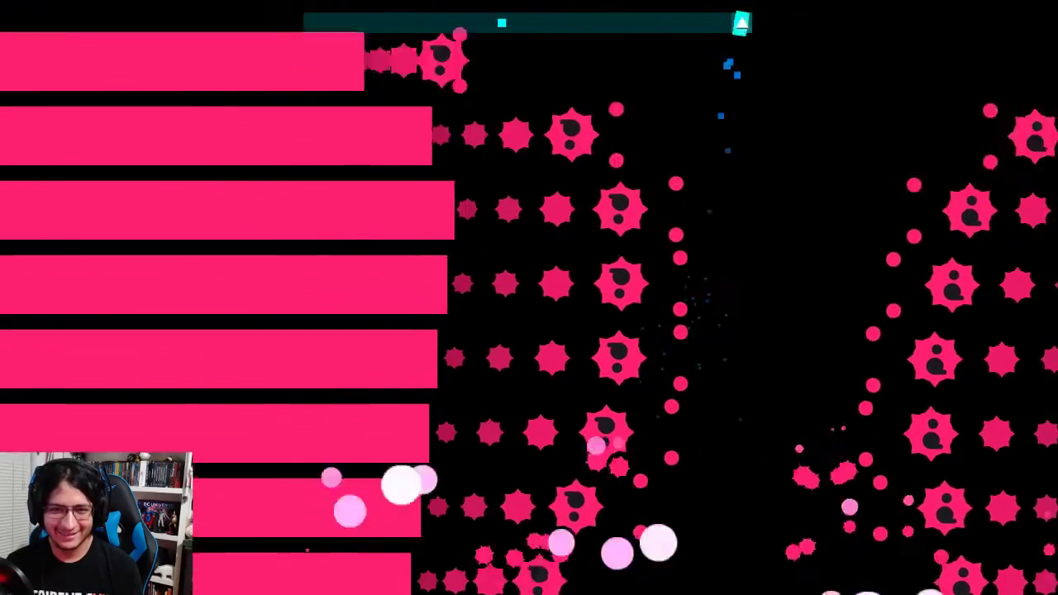
key("space")
key("Left")
key("Left")
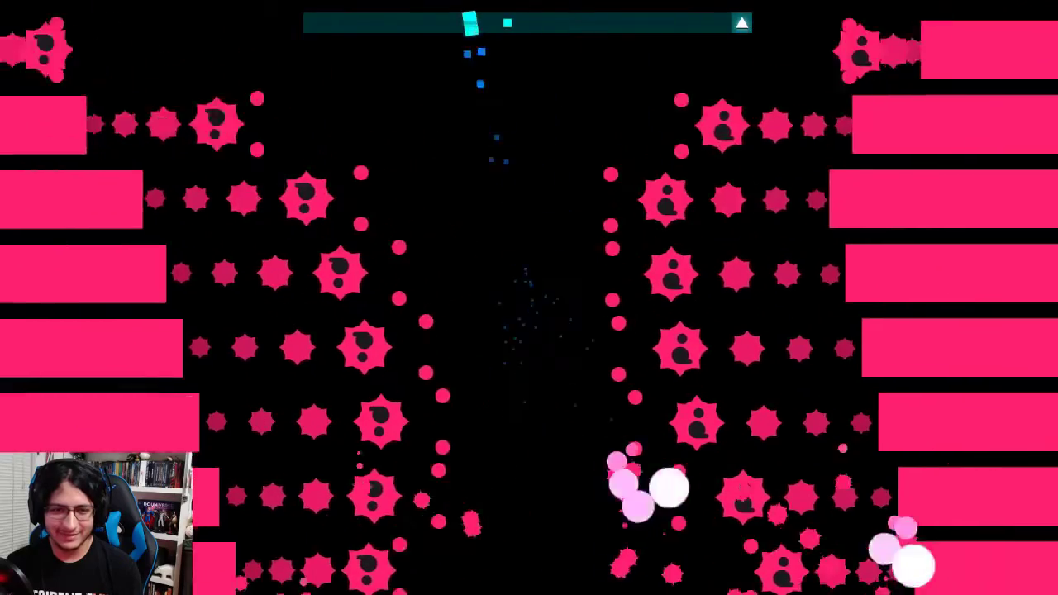
key("space")
key("Right")
key("space")
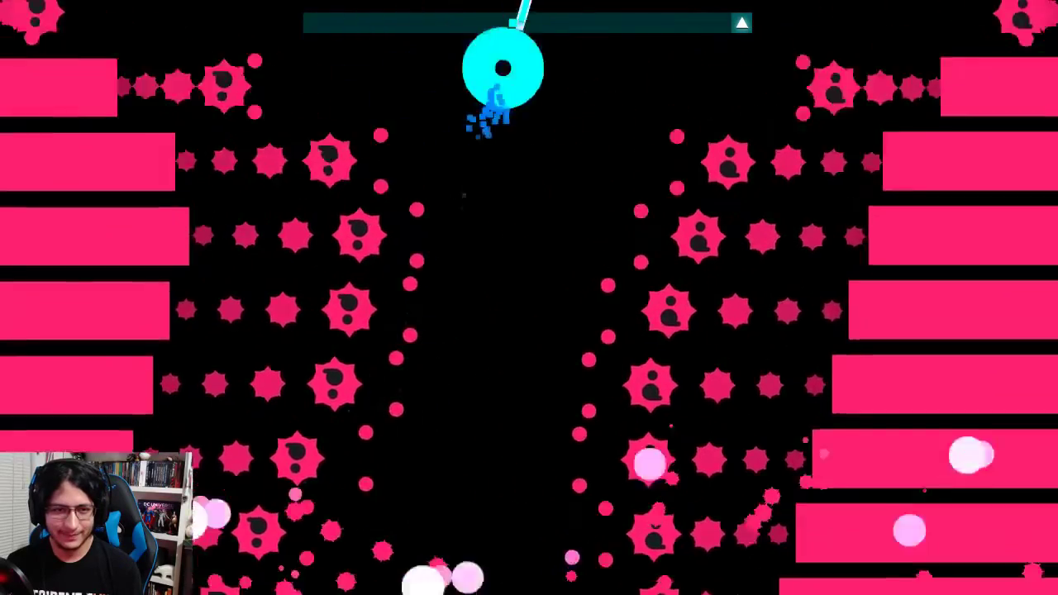
Descend to the lower left, away from the red beams, as the boss appears
key("Down")
key("Left")
key("space")
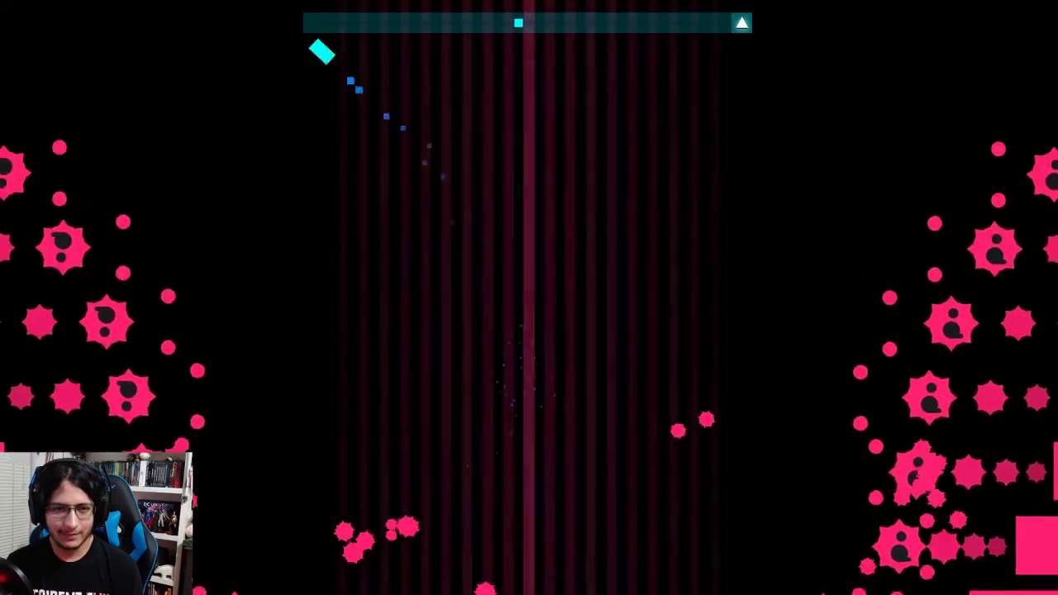
key("Down")
key("Left")
key("Down")
key("Left")
key("space")
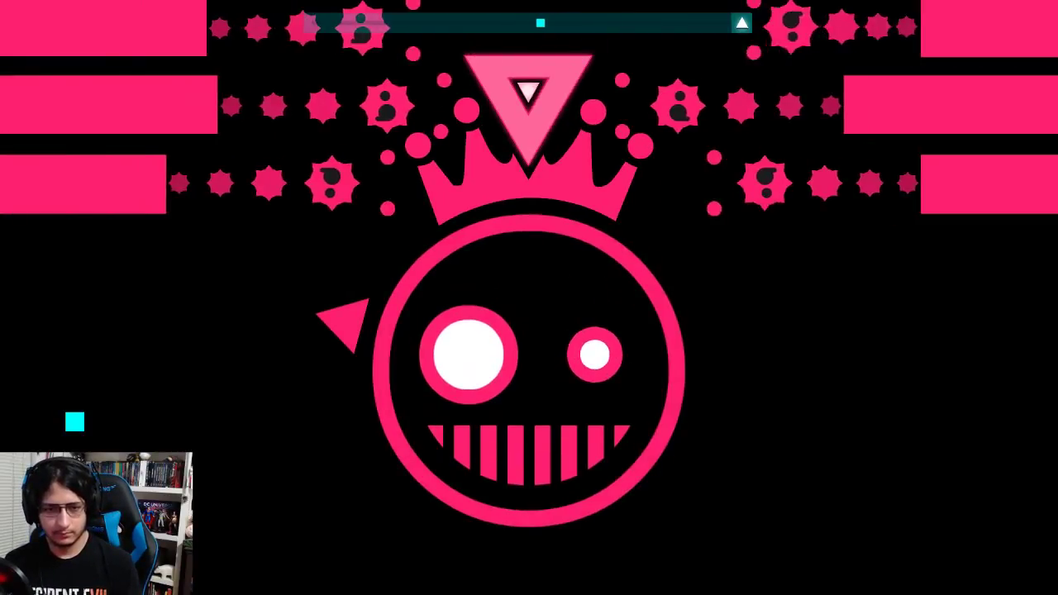
key("Down")
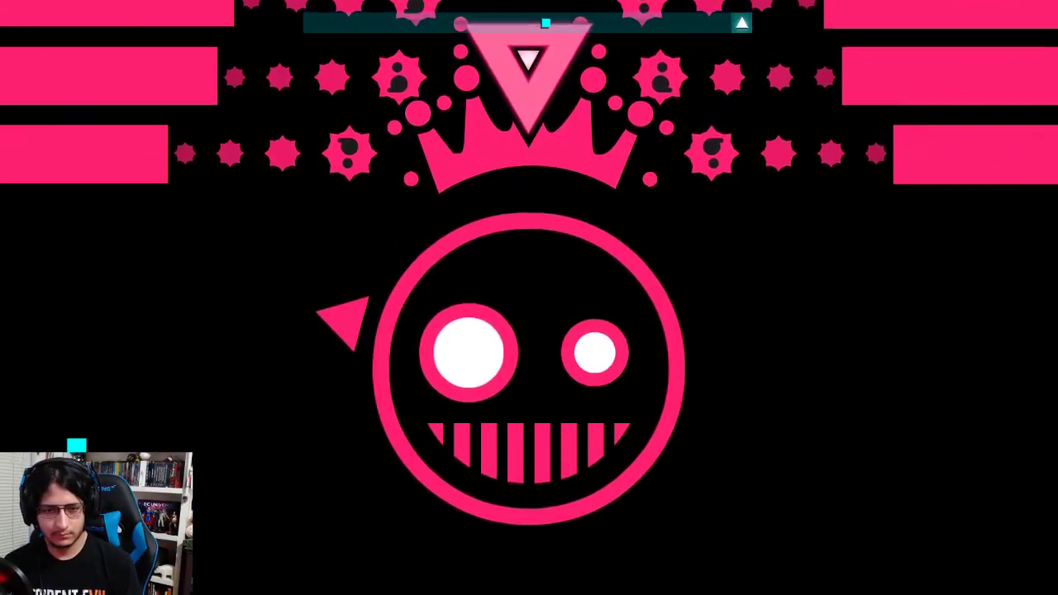
key("Right")
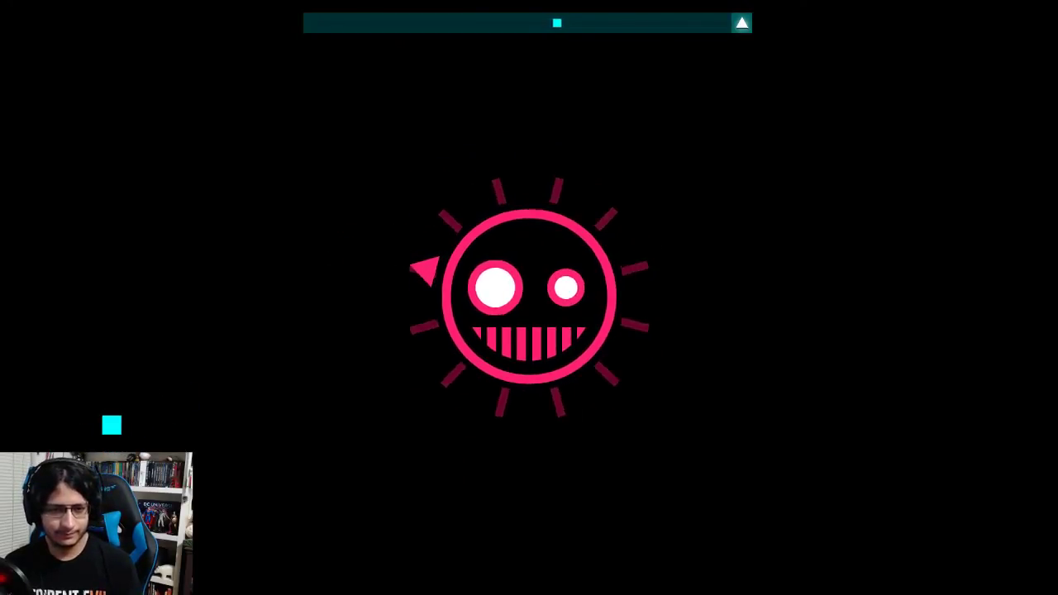
Dash up-left from the boss's attack and weave through its bullets
key("Up")
key("Left")
key("space")
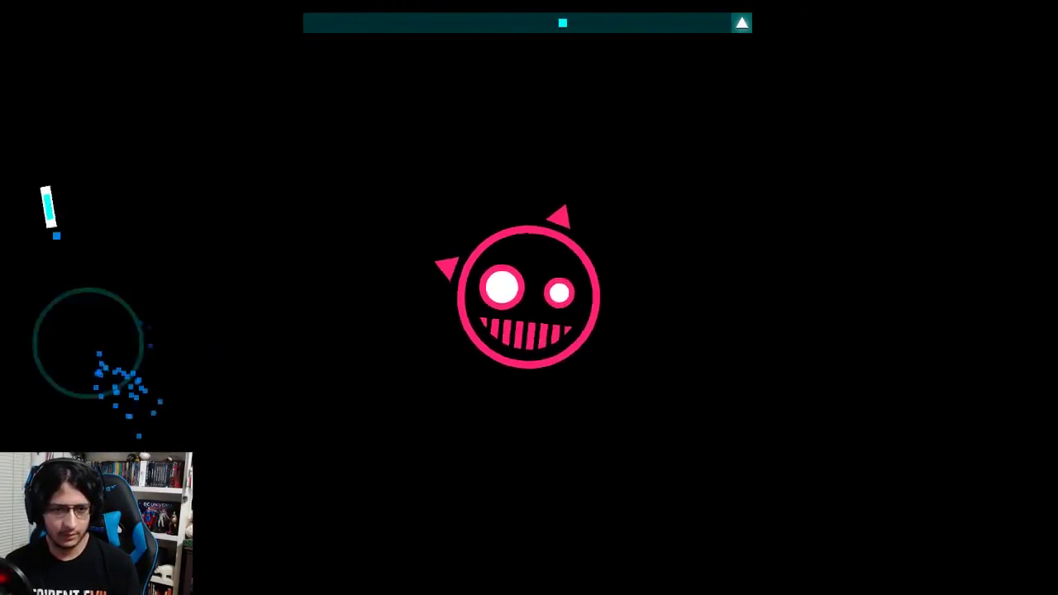
key("Up")
key("Left")
key("Right")
key("Up")
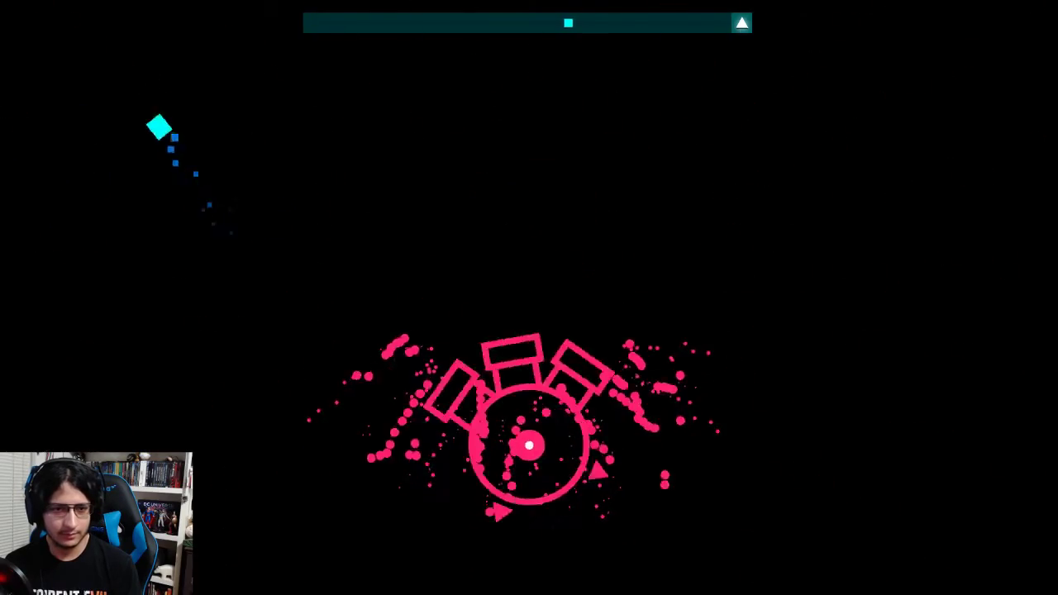
key("Left")
key("Right")
key("Up")
key("Down")
key("Up")
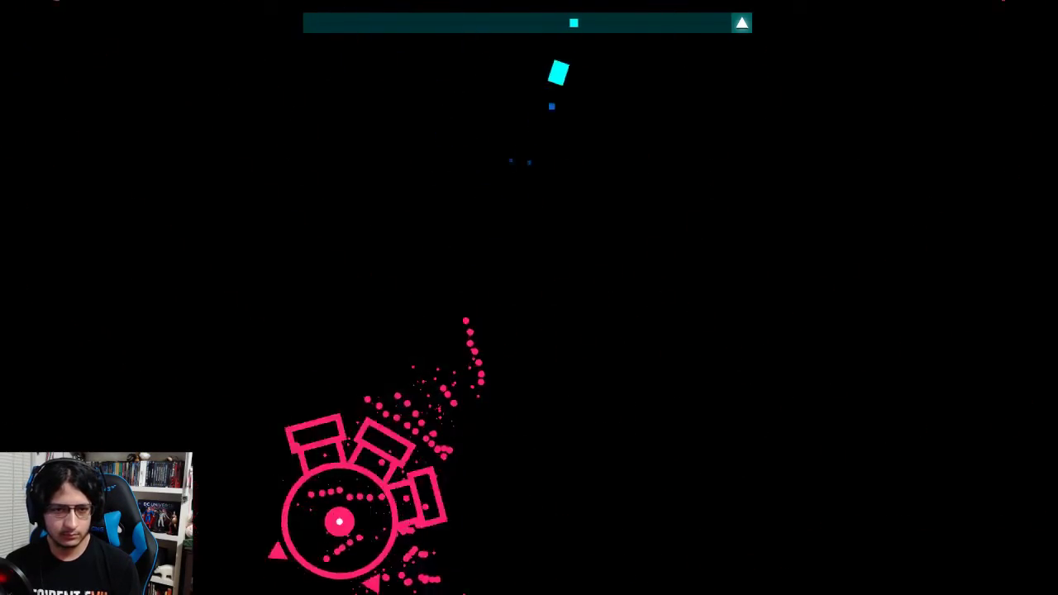
Circle around the spinning boss toward the right side
key("Right")
key("Left")
key("Down")
key("Up")
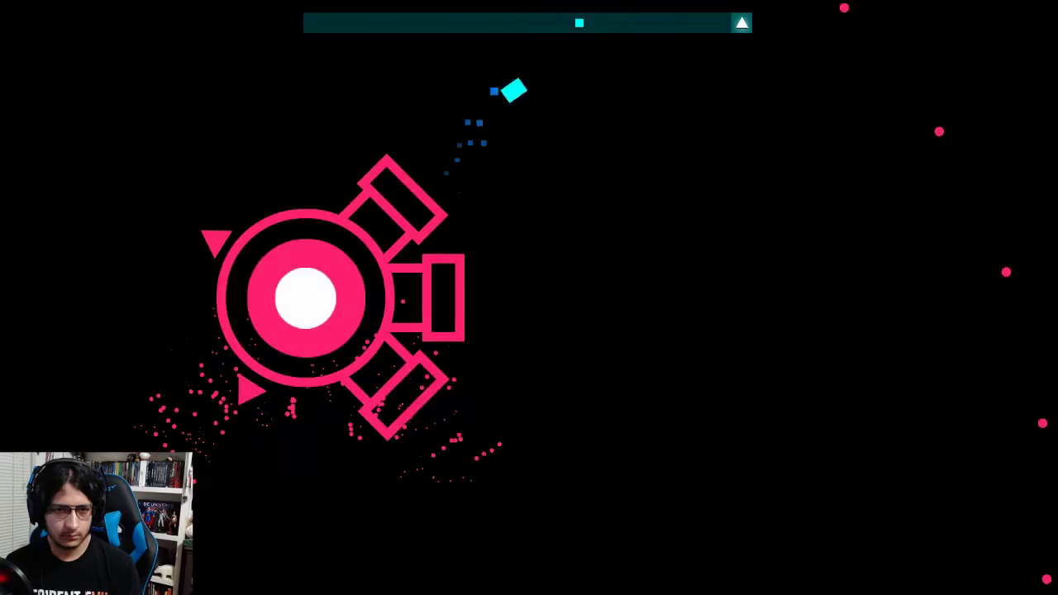
key("Right")
key("Up")
key("Left")
key("Right")
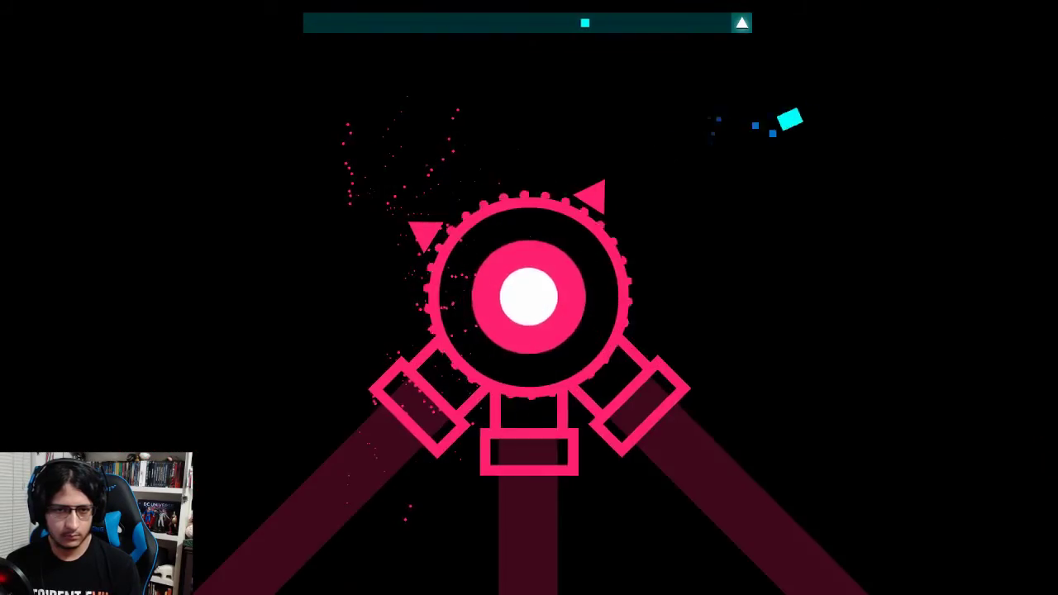
Dodge the boss beams along the right edge until they vanish
key("Right")
key("Up")
key("Right")
key("Up")
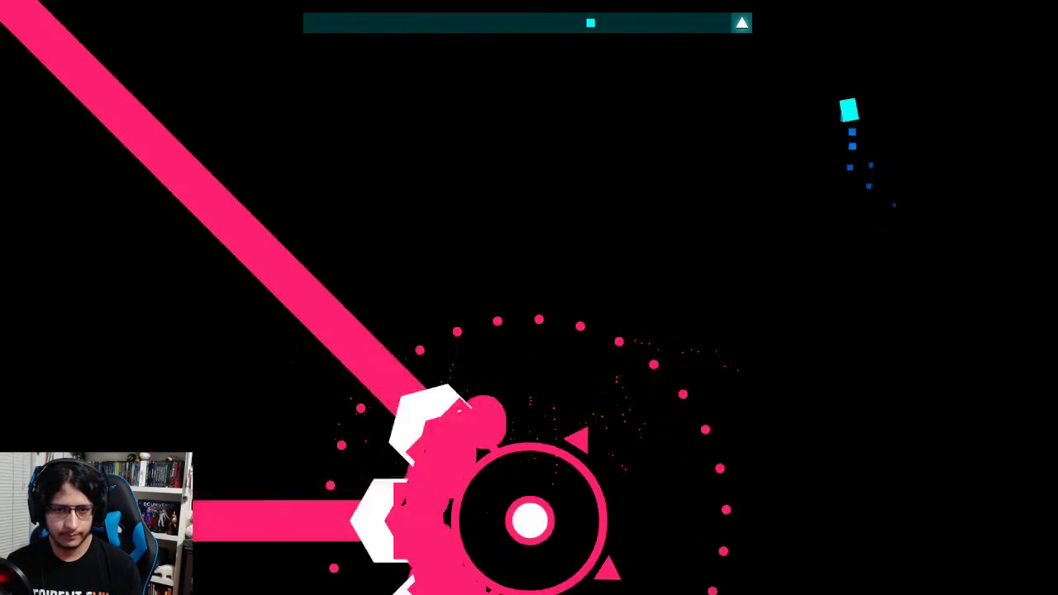
key("Down")
key("Left")
key("Up")
key("Down")
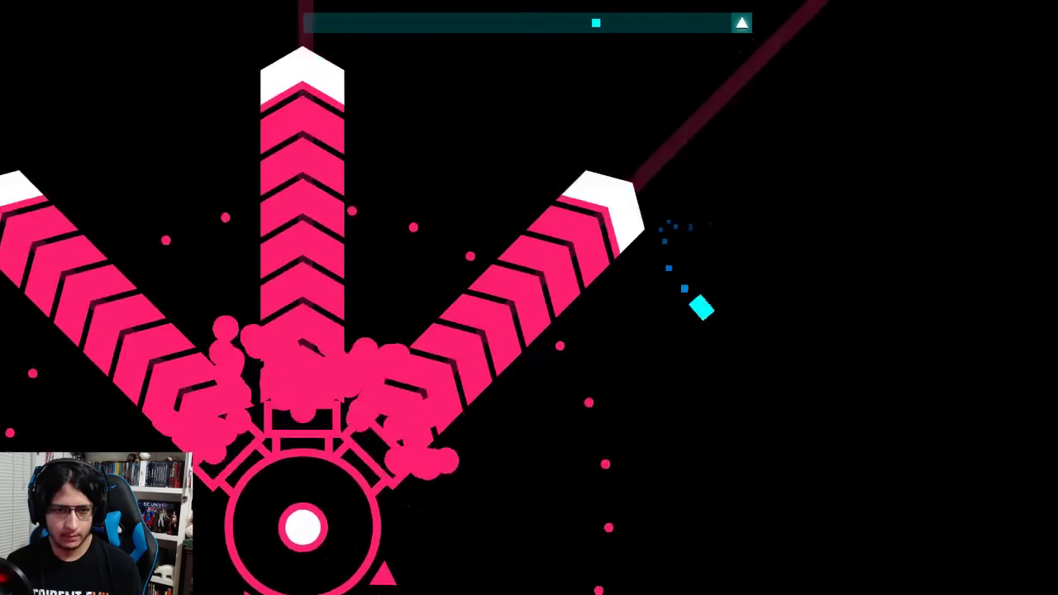
key("Left")
key("Right")
key("Up")
key("Up")
Weave past the sweeping chevron beams in the upper arena
key("Left")
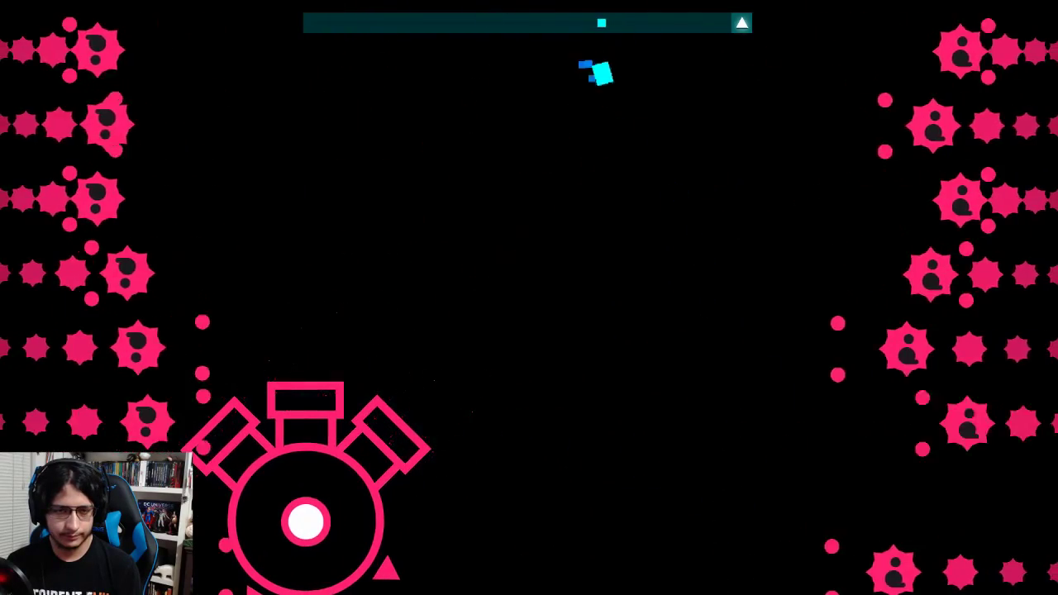
key("Right")
key("Right")
key("Left")
key("Down")
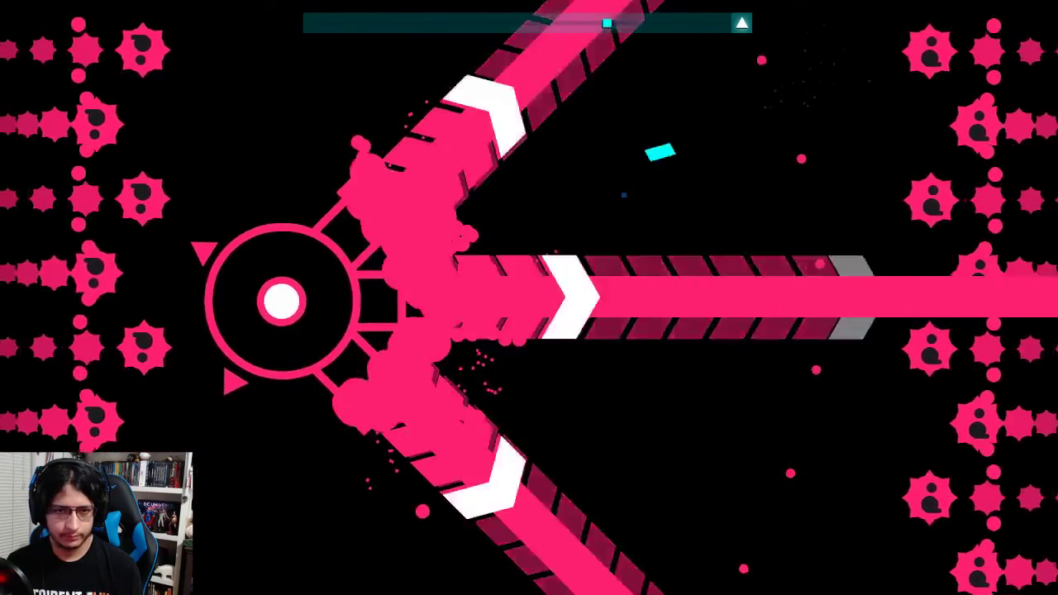
key("Right")
key("Up")
key("Right")
key("Down")
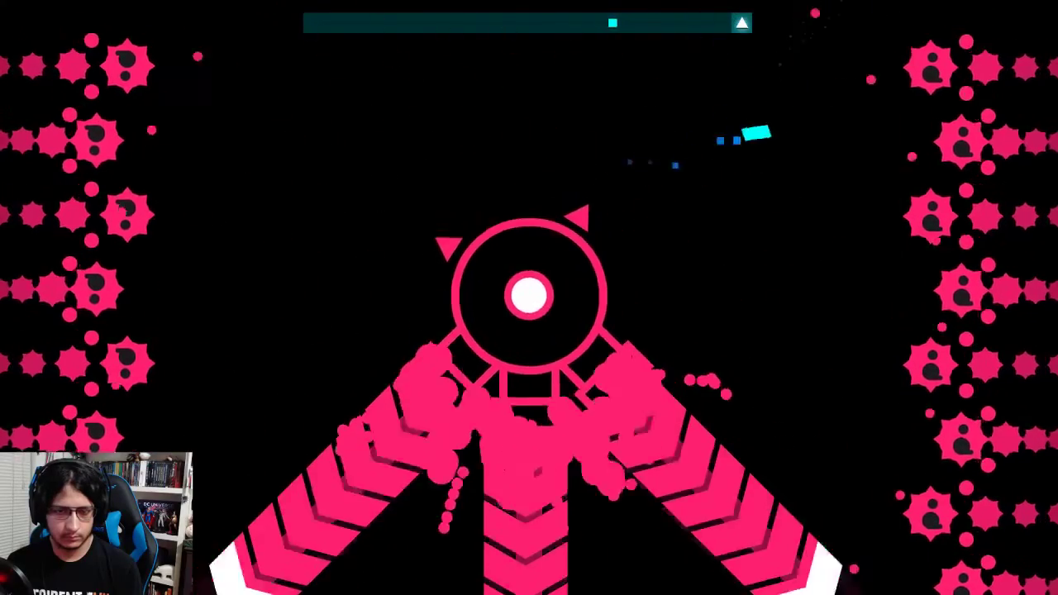
key("Up")
key("Left")
key("Down")
key("Left")
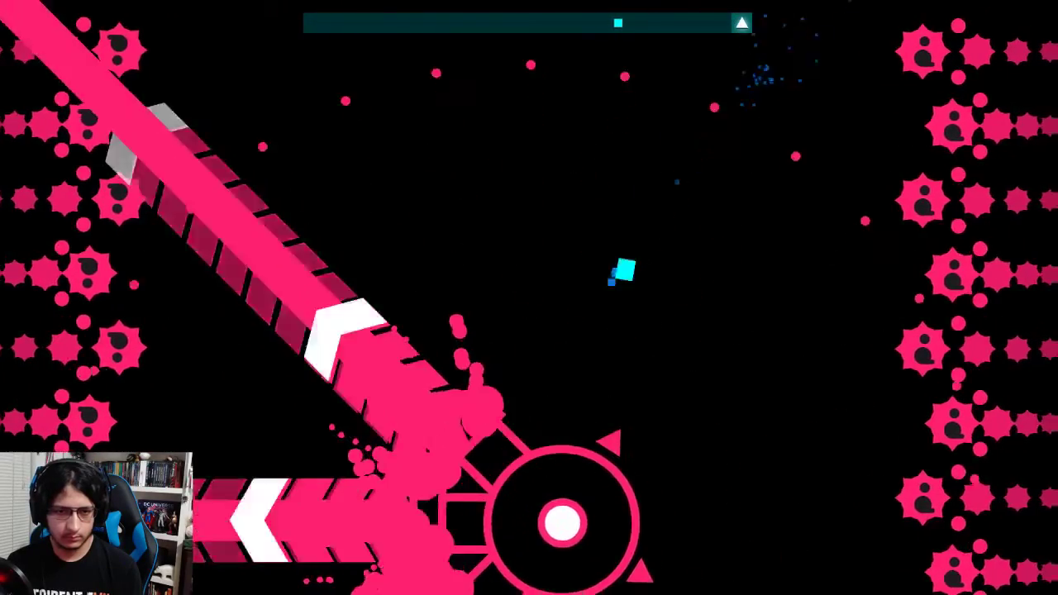
key("Up")
Zigzag through the rotating beams and move up the right side
key("Right")
key("Down")
key("Right")
key("Left")
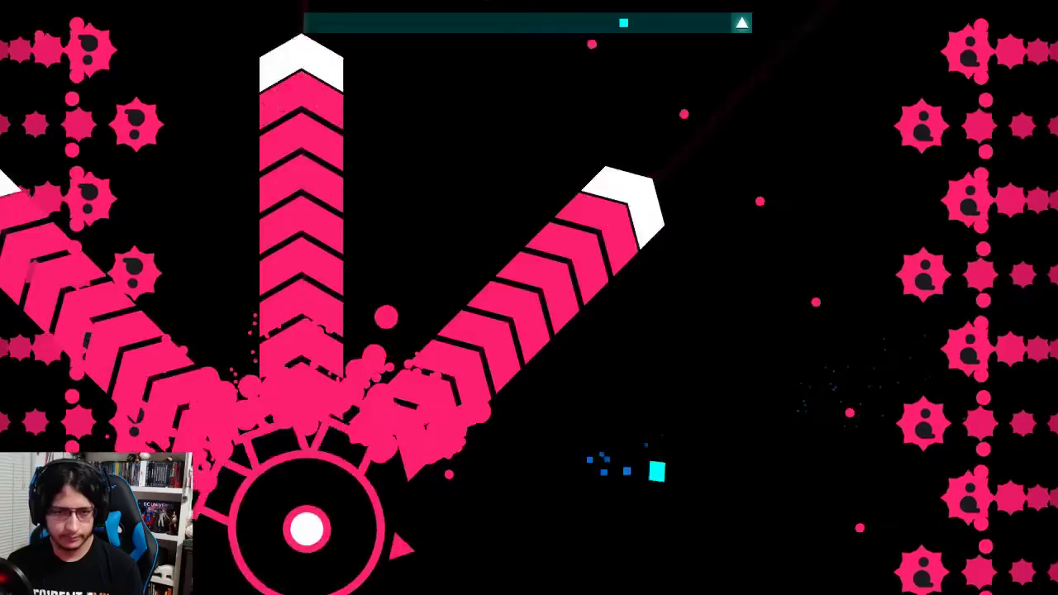
key("Right")
key("Up")
key("Left")
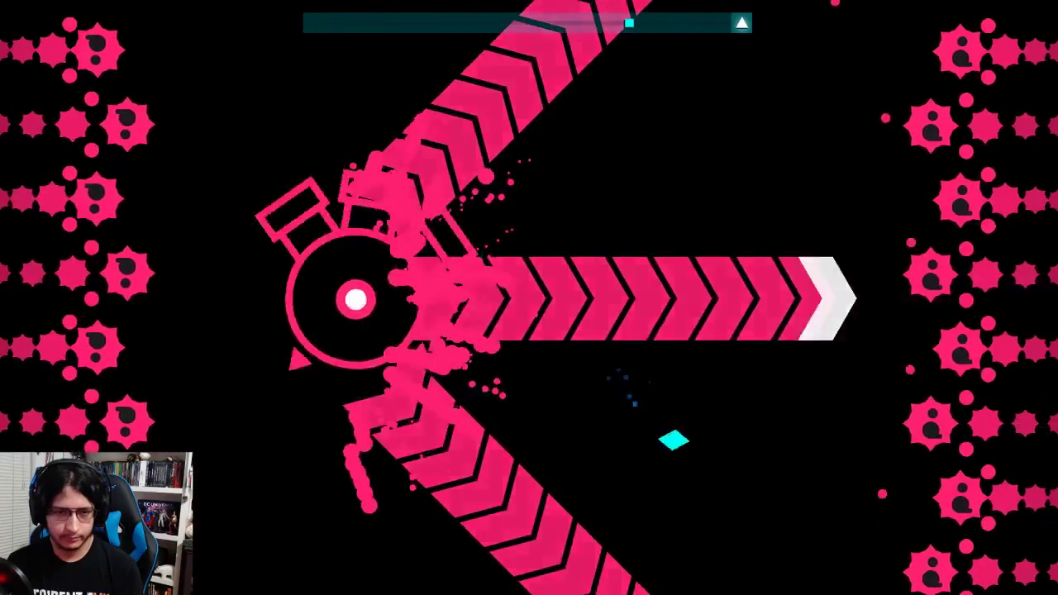
key("Right")
key("Down")
key("Up")
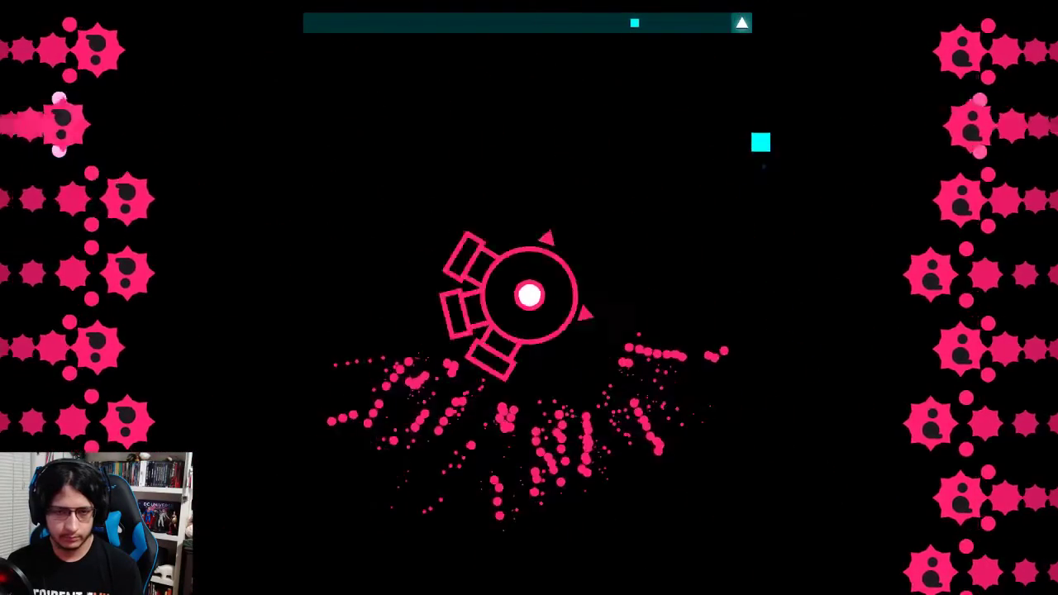
Avoid the bottom bullet rings, then hold the top edge as the boss returns
key("Down")
key("Left")
key("Up")
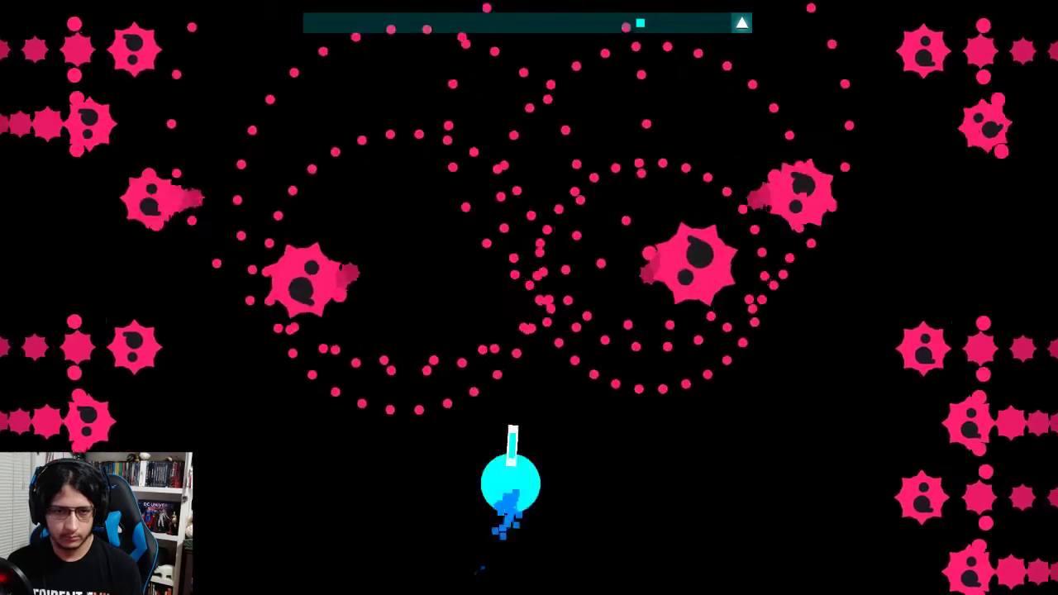
key("Up")
key("Right")
key("Up")
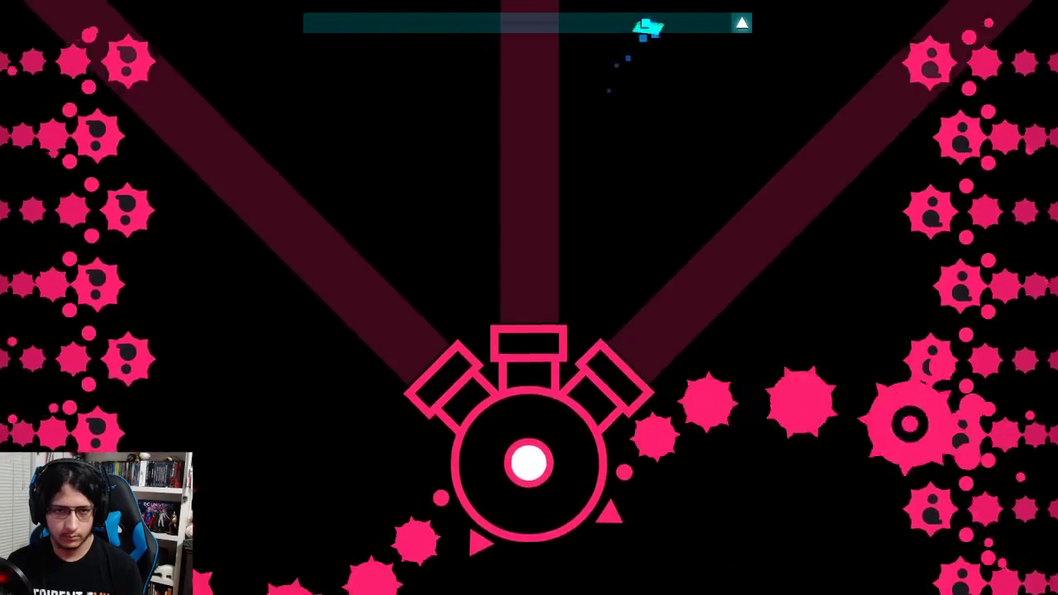
key("Left")
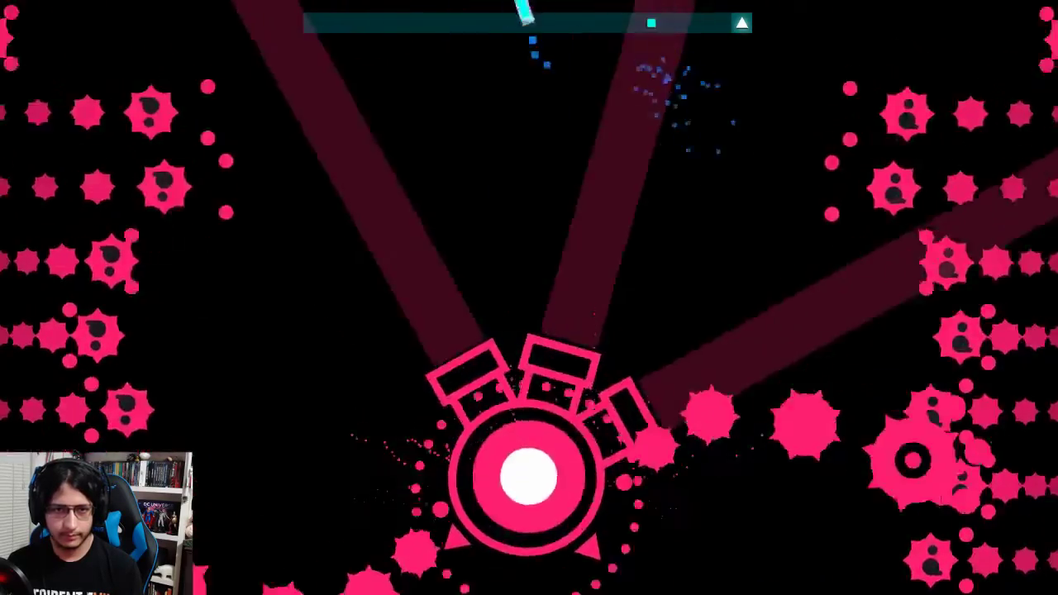
key("space")
key("Right")
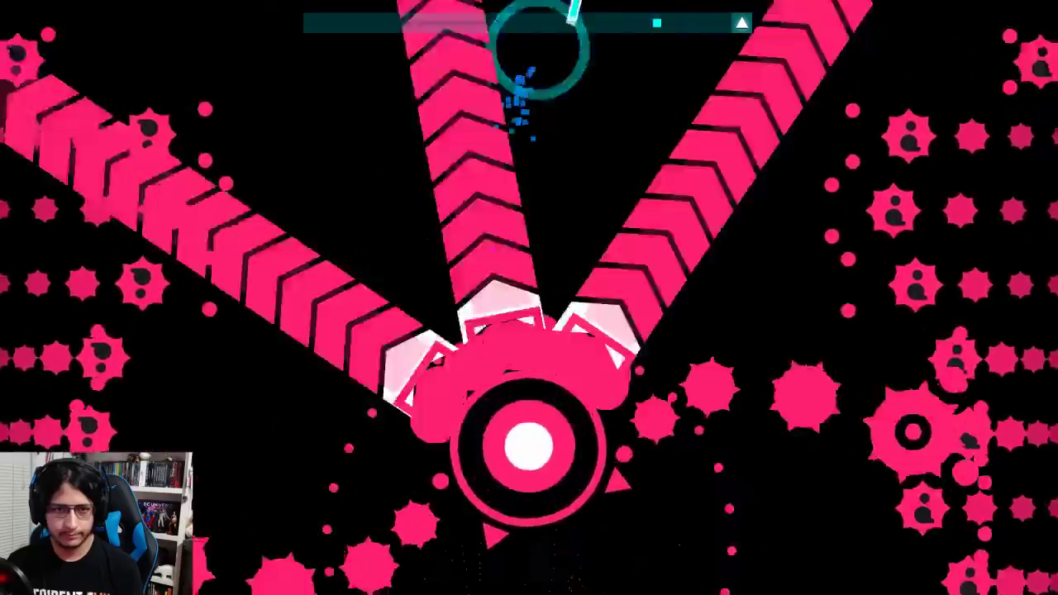
key("Left")
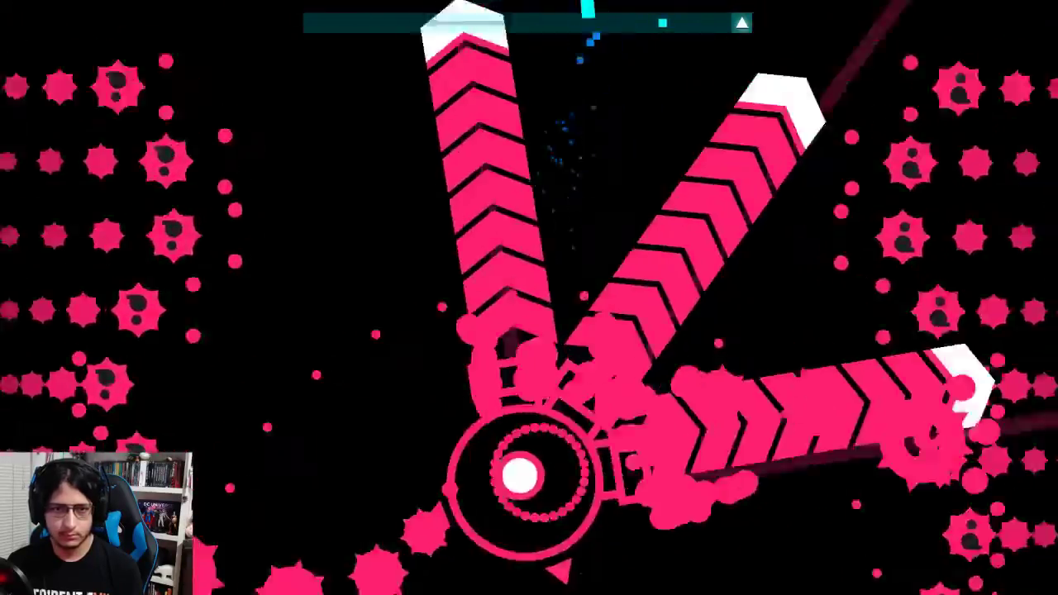
key("Left")
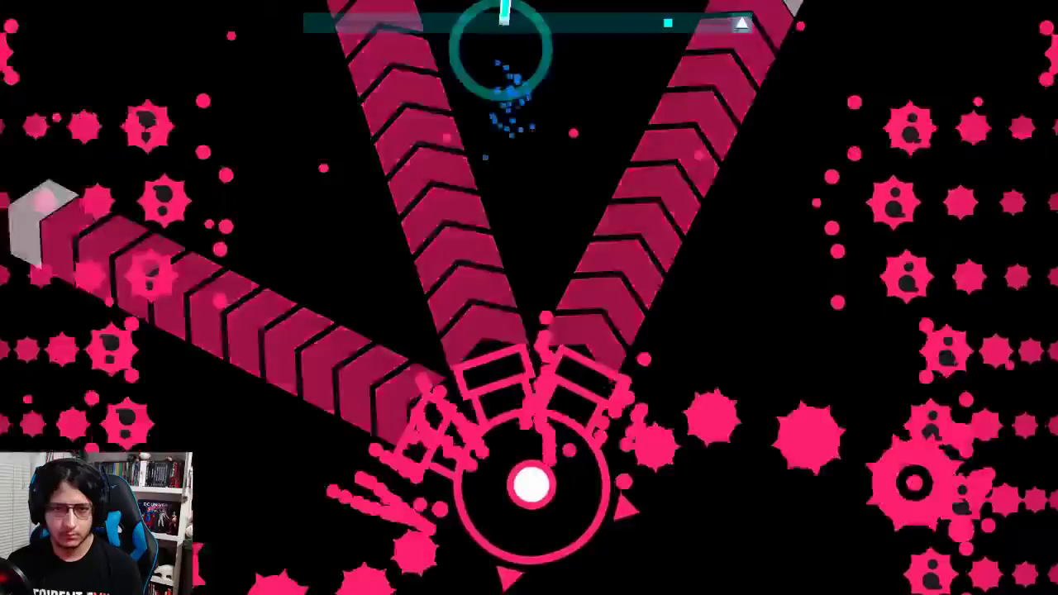
key("Right")
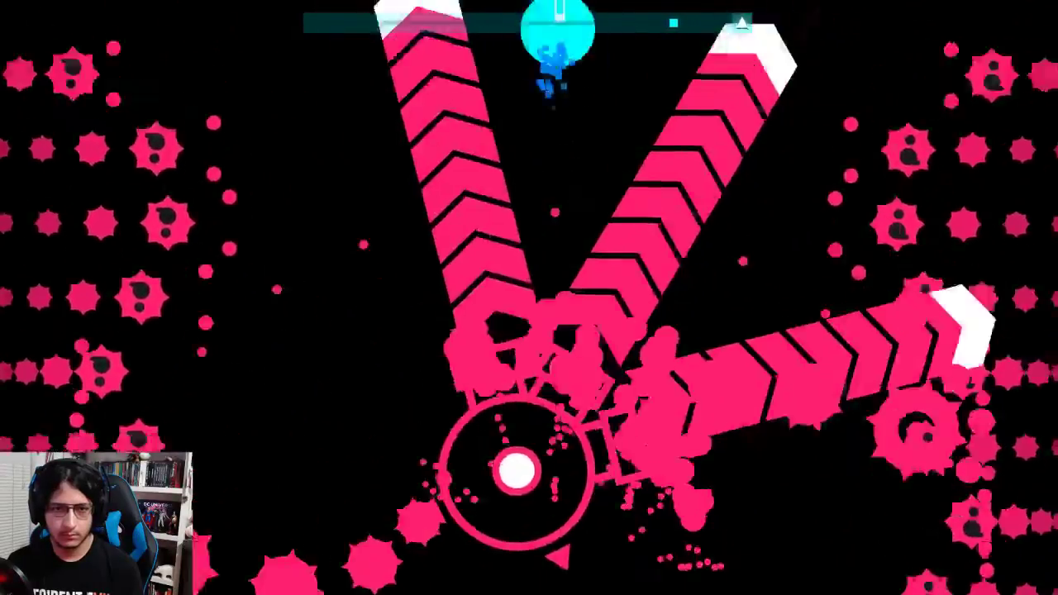
key("Left")
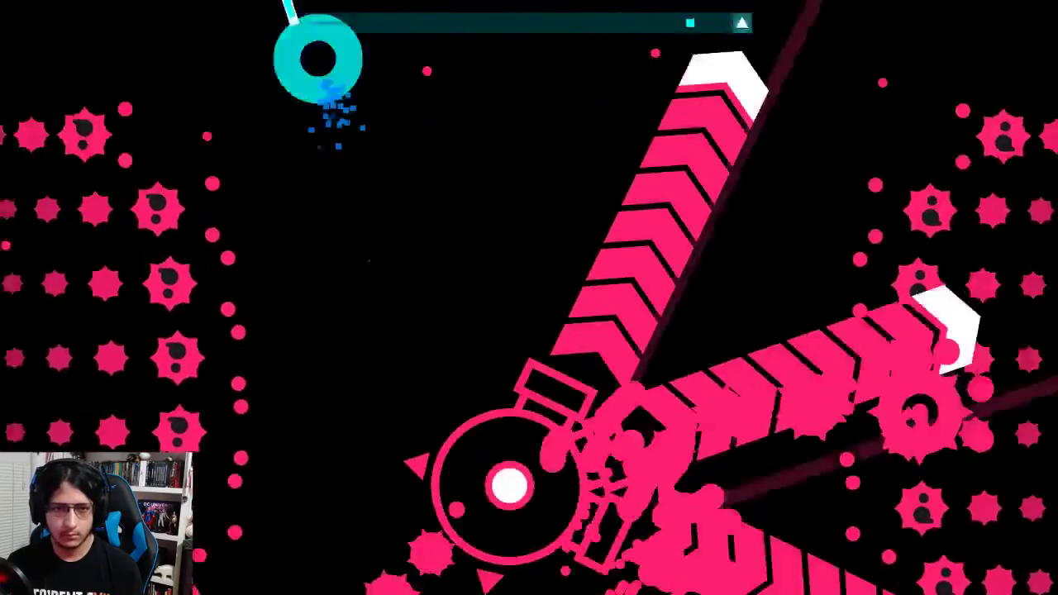
key("Right")
key("Right")
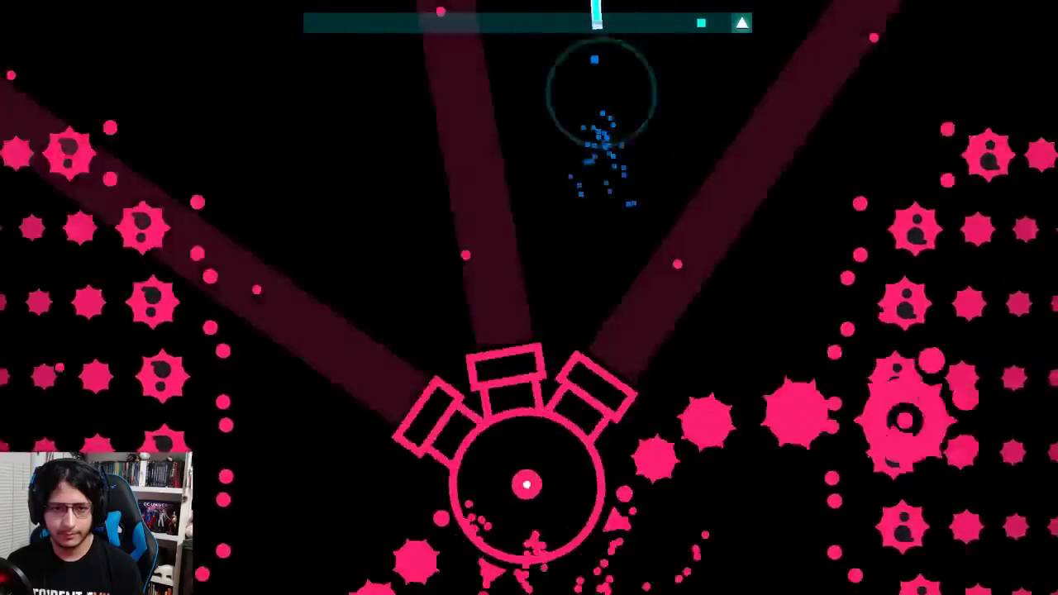
Outlast the rotating, flashing beams and pink waves until the song ends
key("Left")
key("Right")
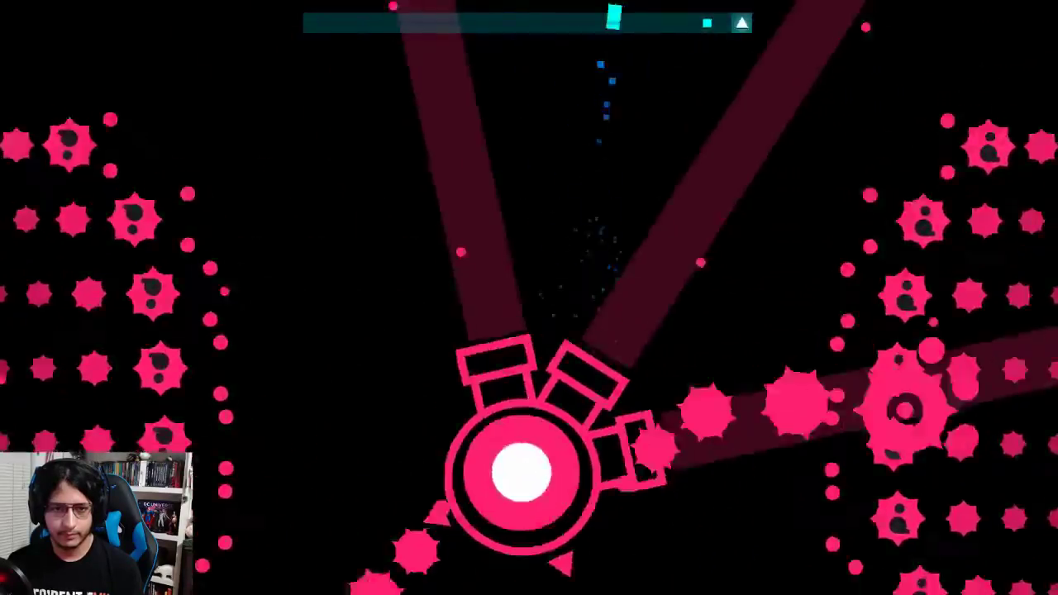
key("Left")
key("Down")
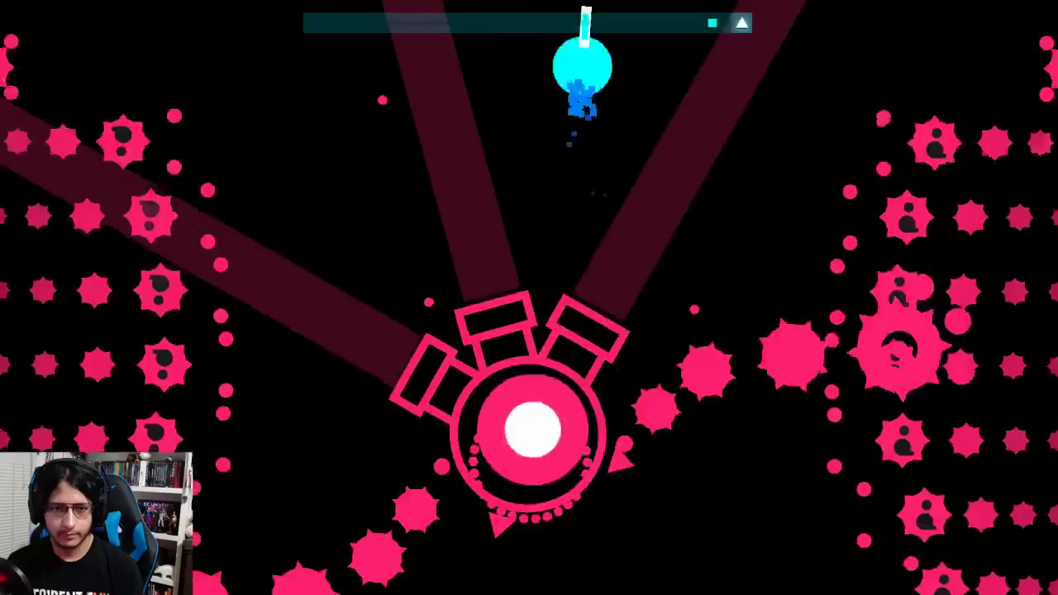
key("Up")
key("Right")
key("Down")
key("Right")
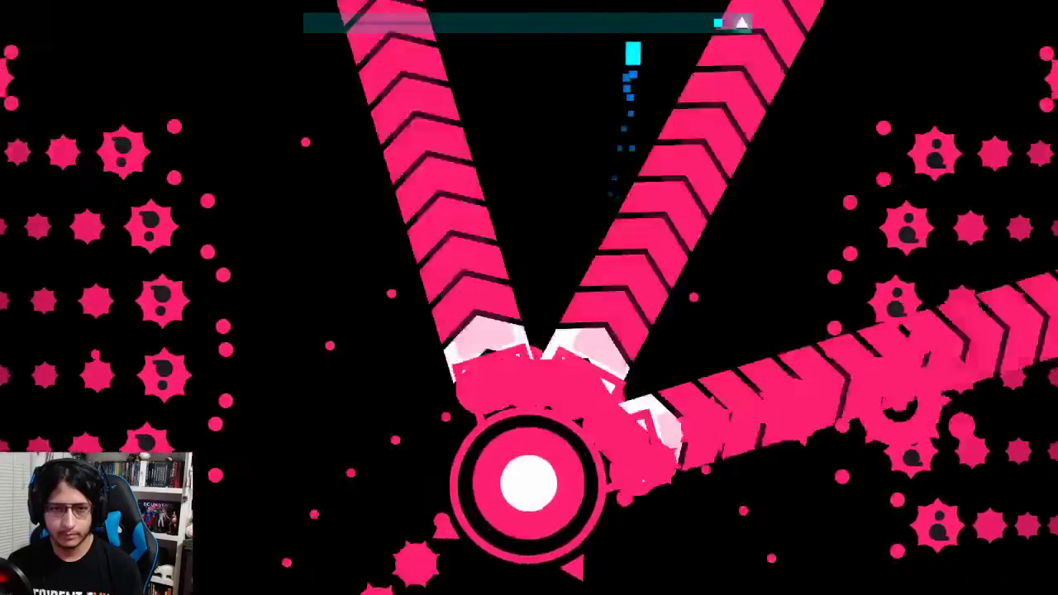
key("Left")
key("Down")
key("Up")
key("Right")
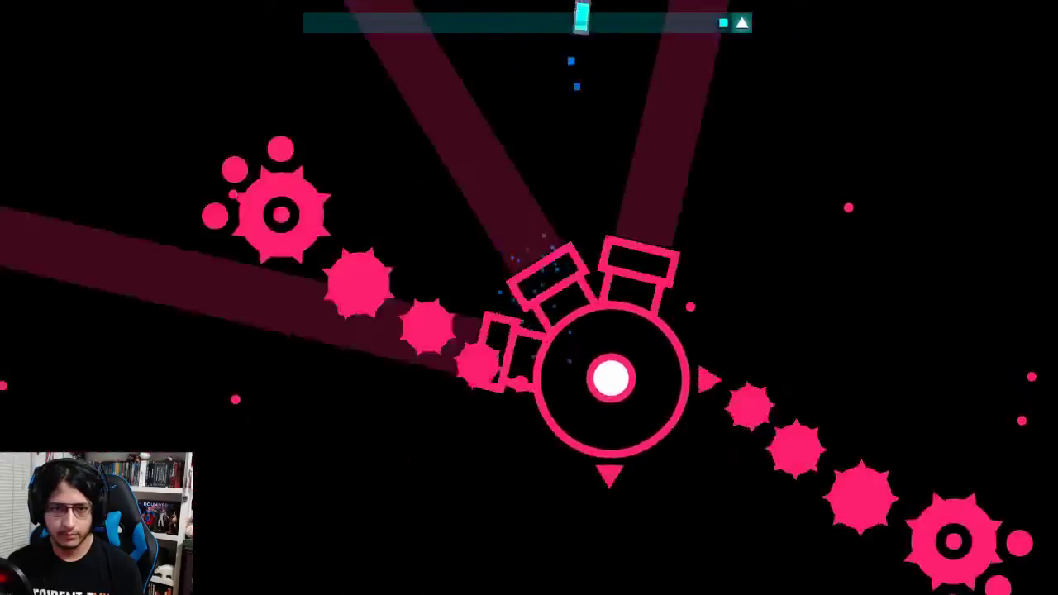
key("Down")
key("Left")
key("Left")
key("Down")
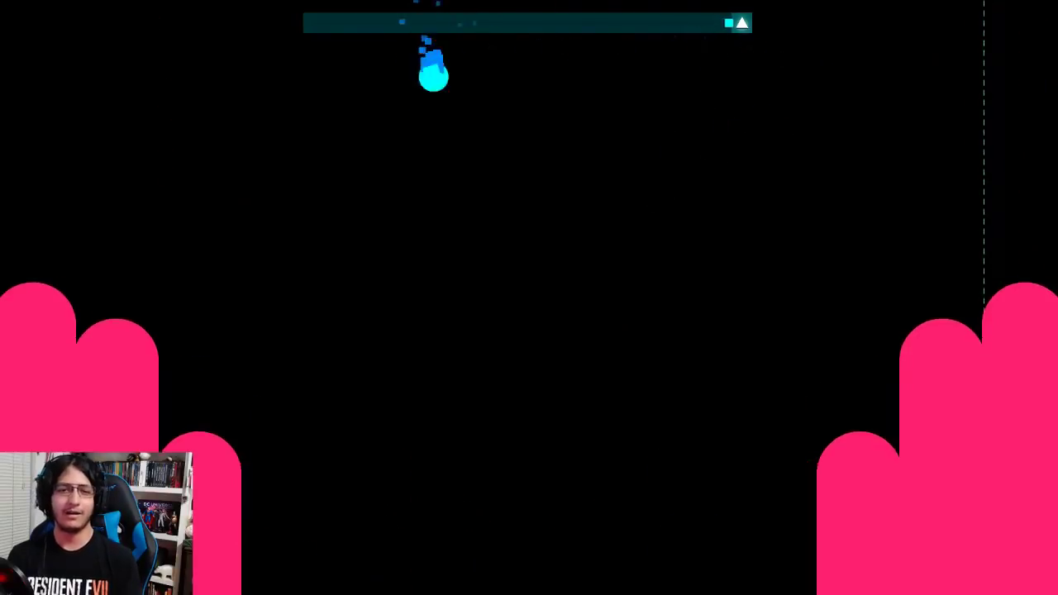